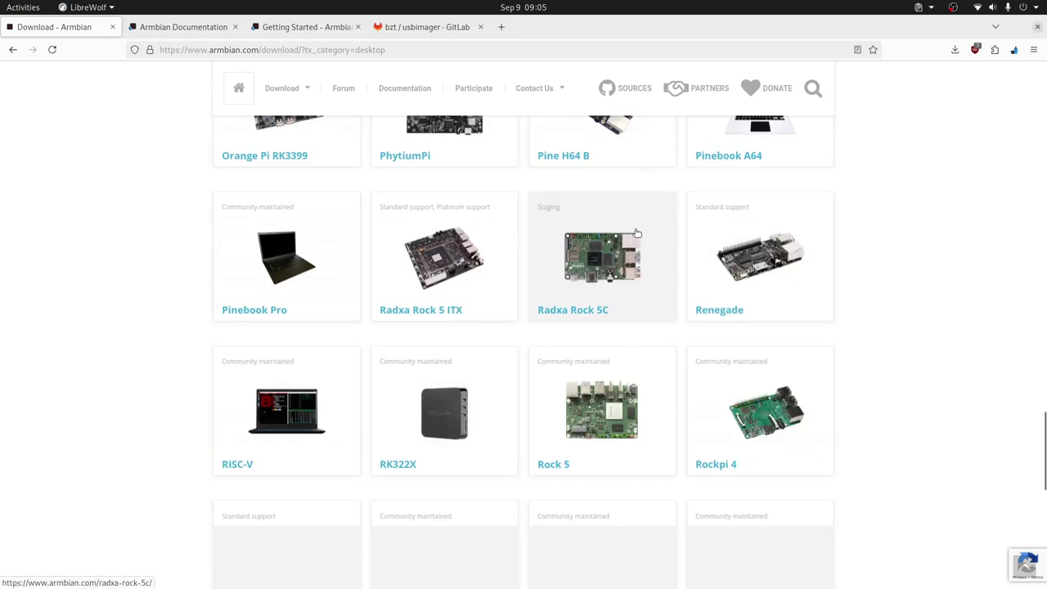
Open the Armbian download listing filtered to the amd64 architecture.
scroll(633, 233, up, 8)
mouse_move(315, 94)
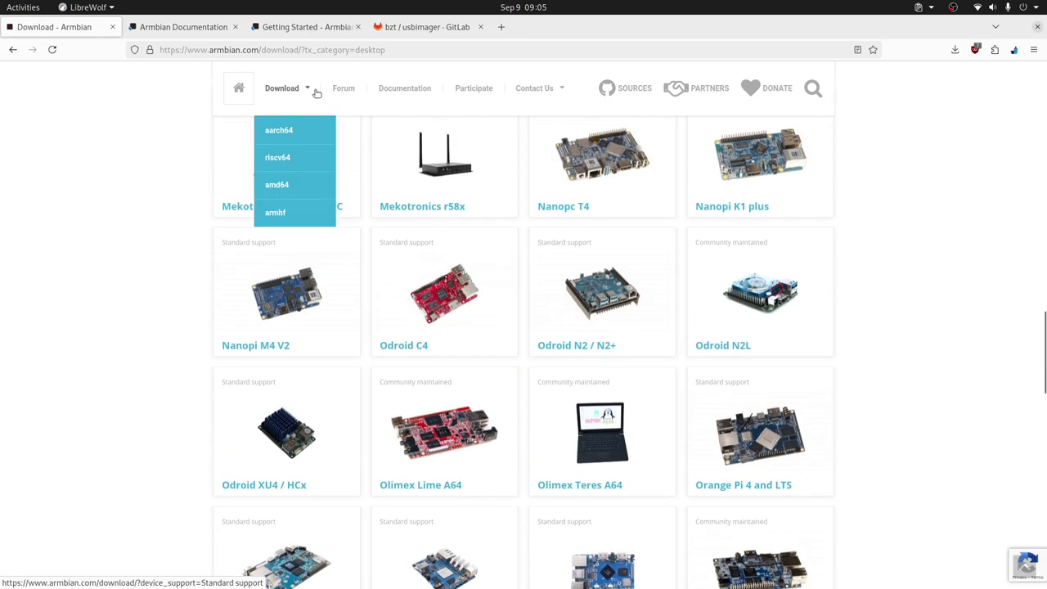
click(276, 185)
Find the Intel / AMD build among the standard support results and open its download page.
scroll(685, 212, down, 6)
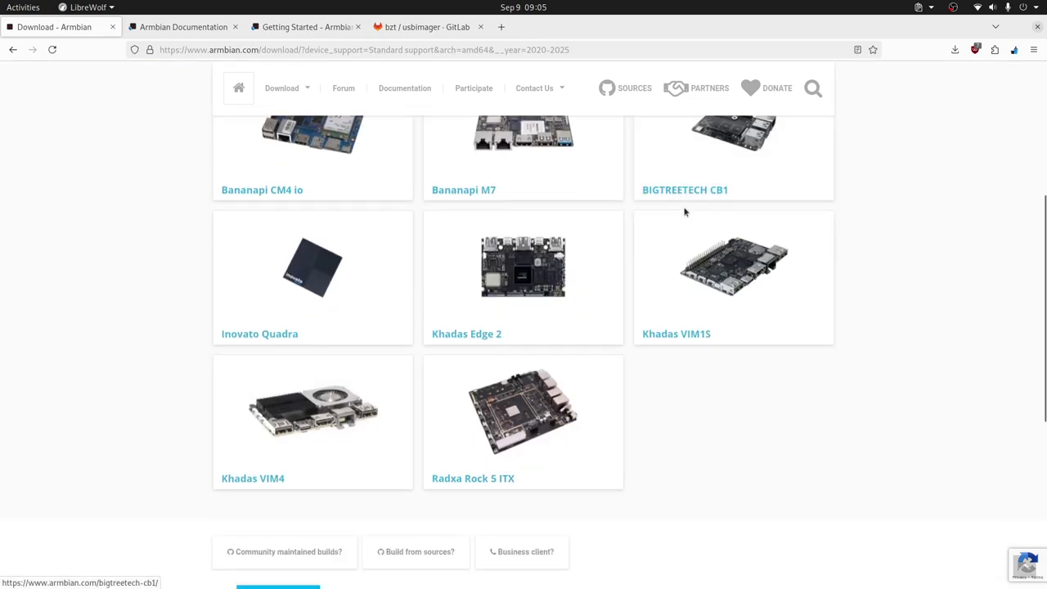
scroll(684, 210, up, 4)
scroll(687, 210, up, 3)
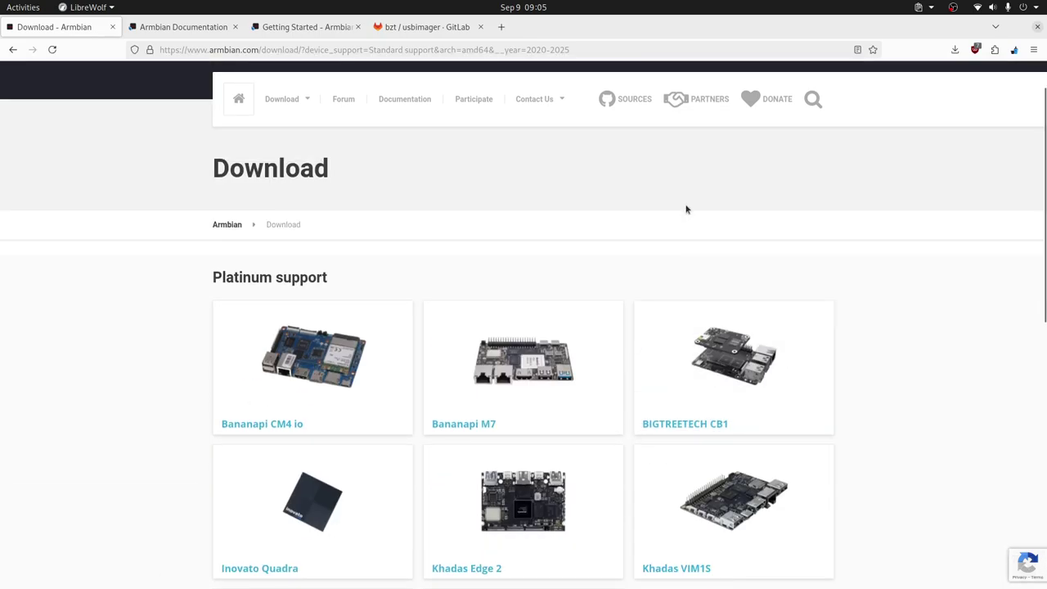
scroll(686, 210, down, 5)
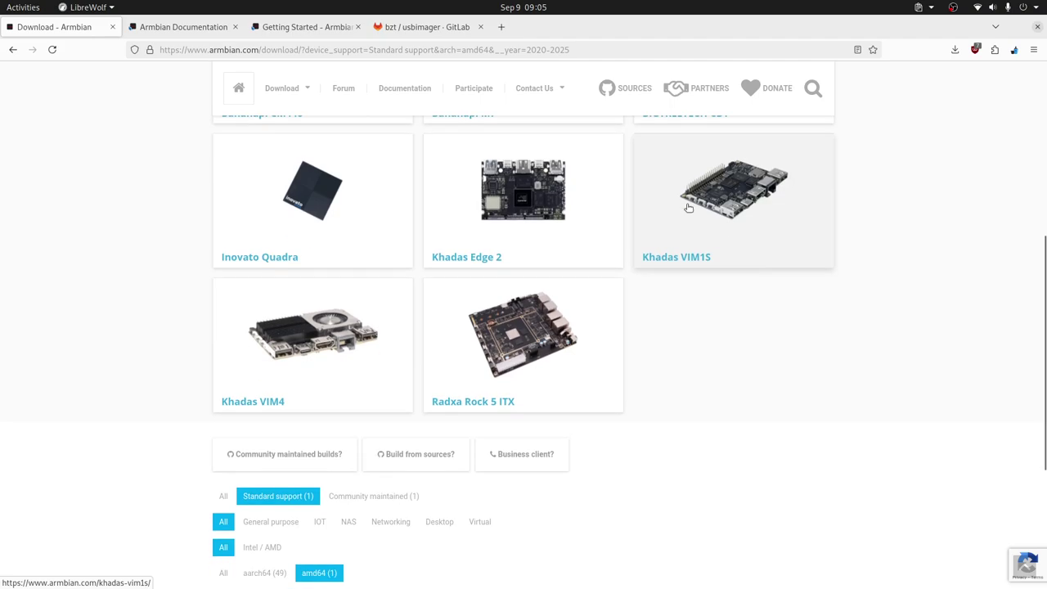
scroll(687, 209, up, 4)
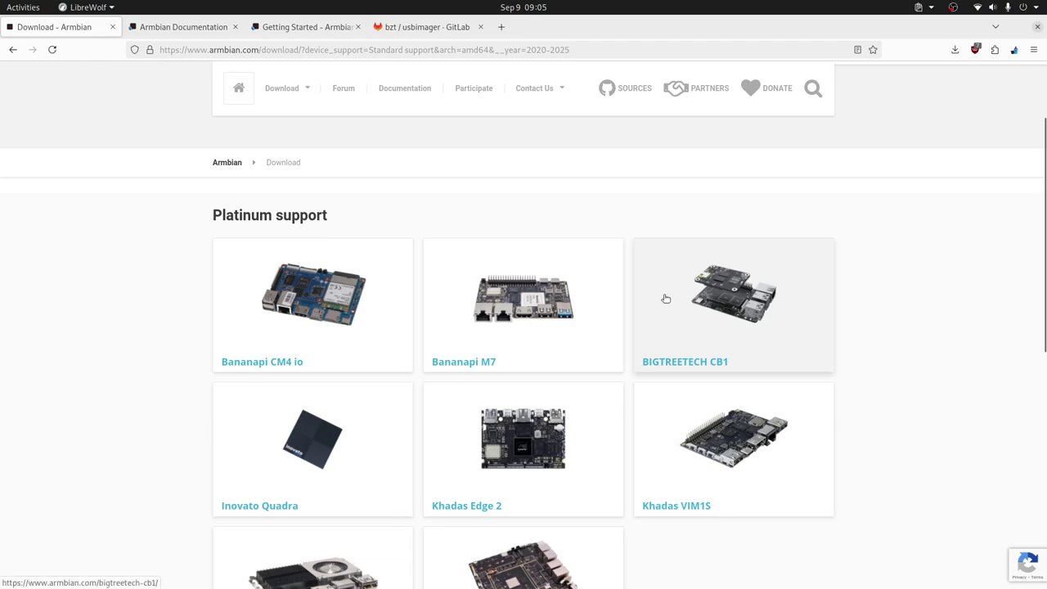
scroll(665, 294, down, 3)
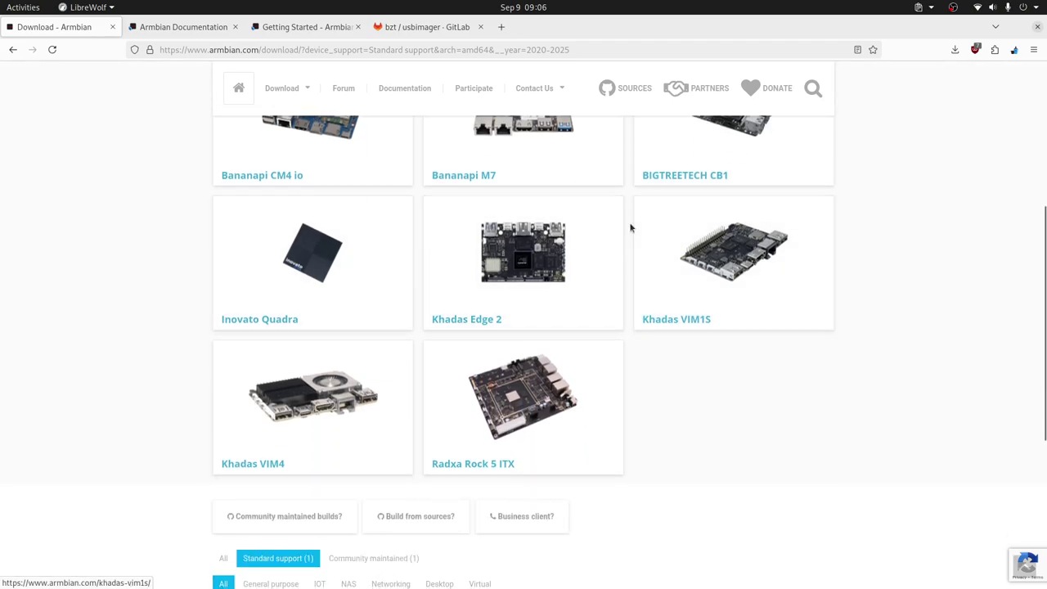
scroll(716, 319, down, 5)
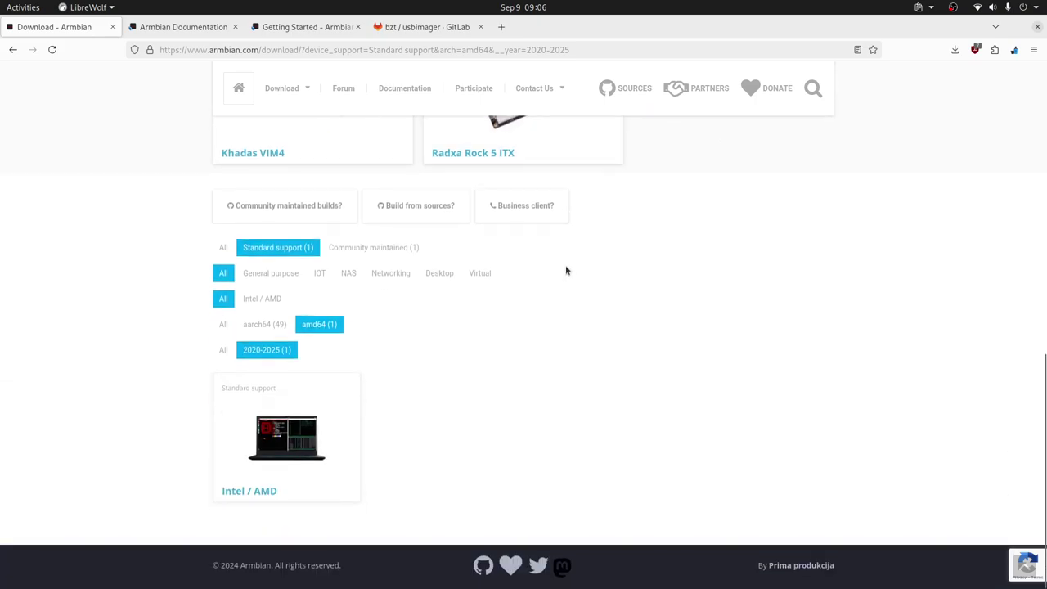
click(275, 474)
Locate the Debian 12 (Bookworm) desktop image for Armbian Linux v6.6 and highlight its XFCE variant.
scroll(654, 321, down, 15)
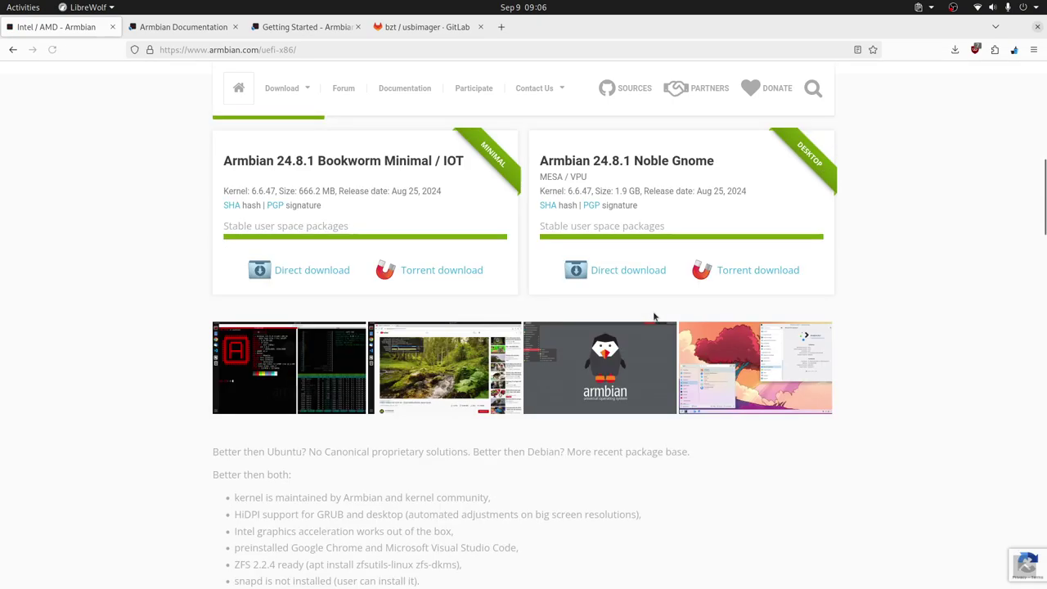
scroll(653, 316, down, 1)
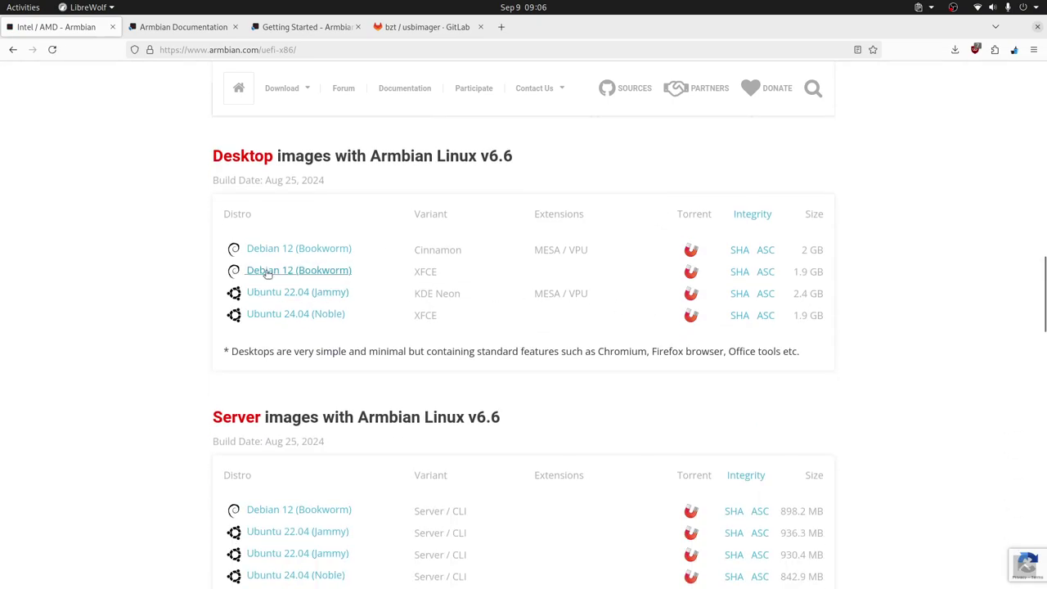
double_click(425, 272)
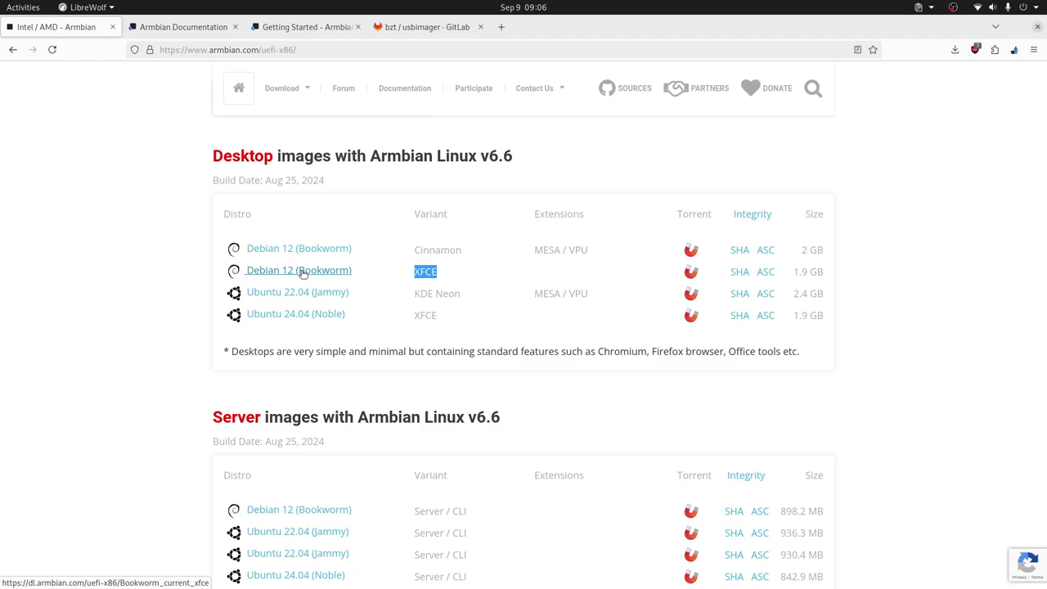
Switch to VirtualBox and boot the Armbian virtual machine.
key(alt+Tab)
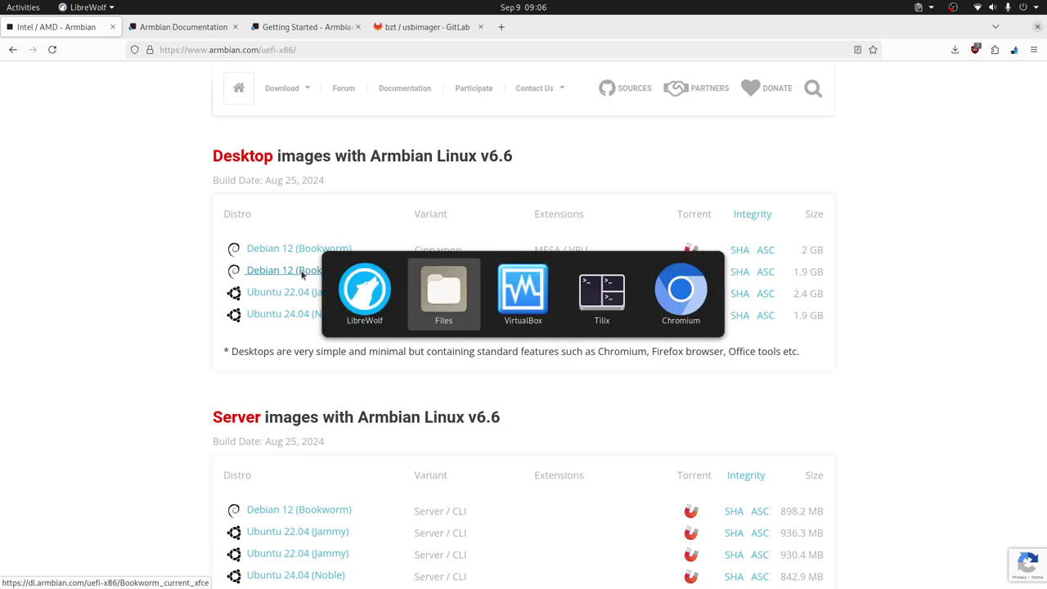
key(alt+Tab)
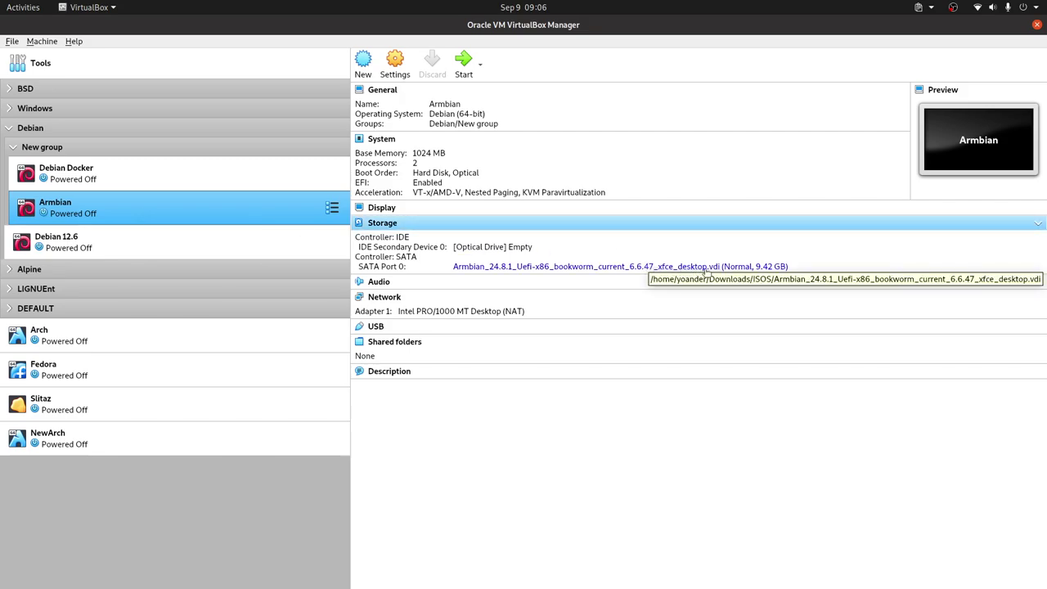
double_click(163, 206)
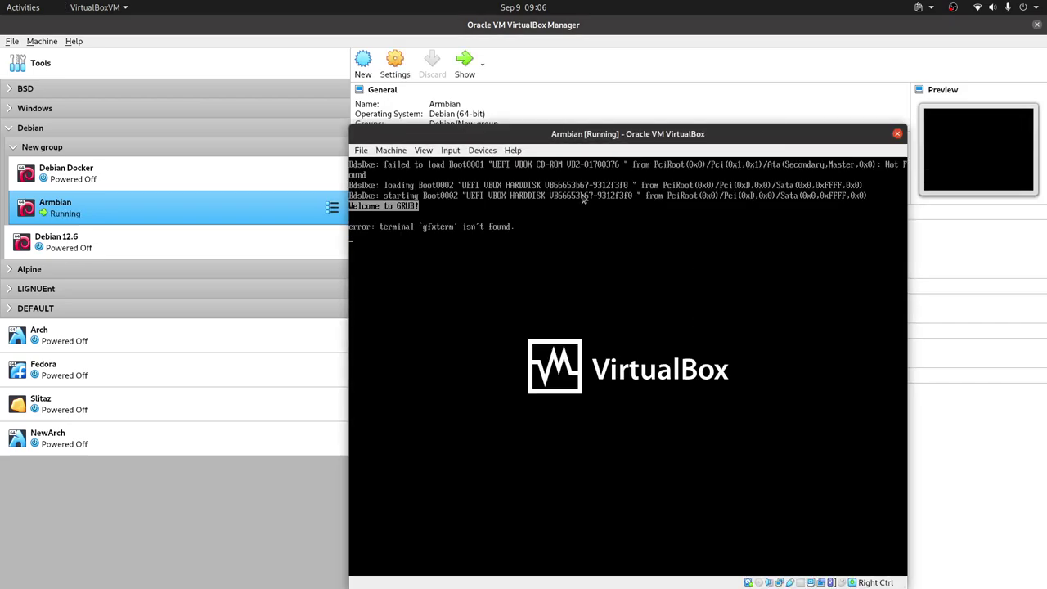
key(Return)
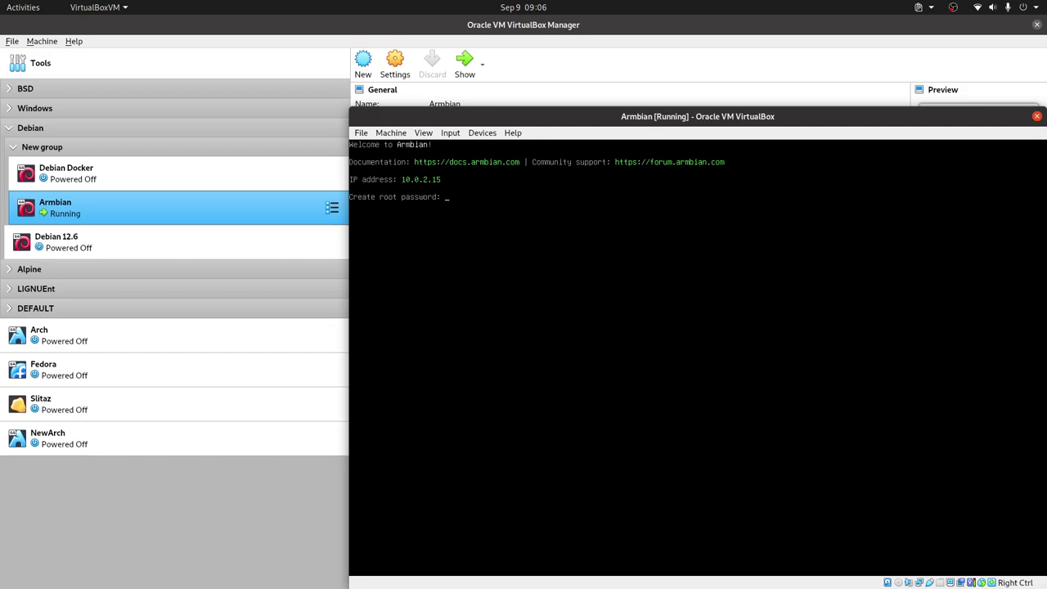
Enter and repeat the new root password, and choose bash as the default system shell.
text(**)
key(Return)
key(Return)
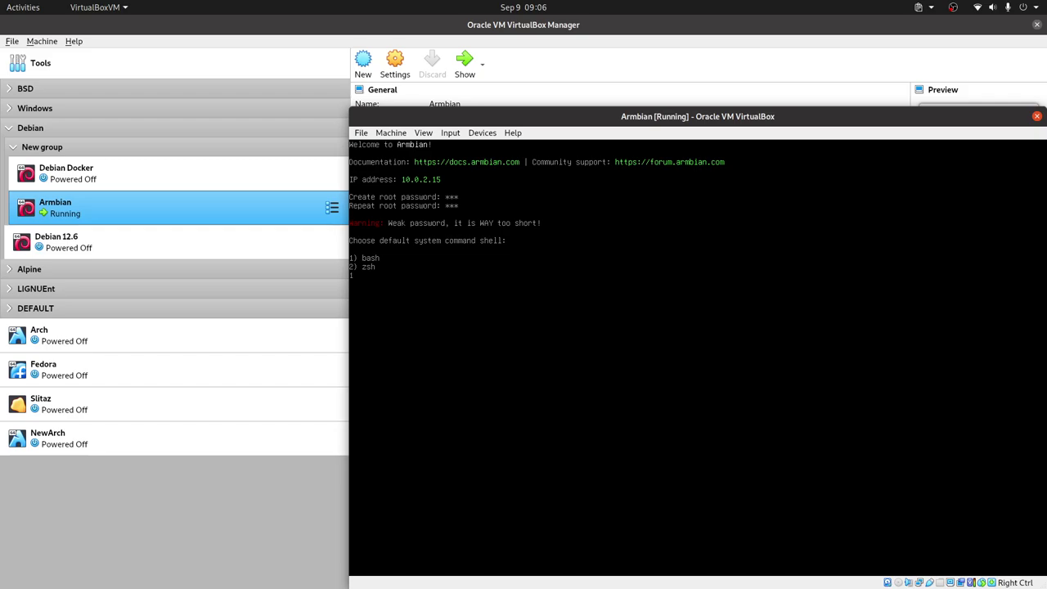
key(Return)
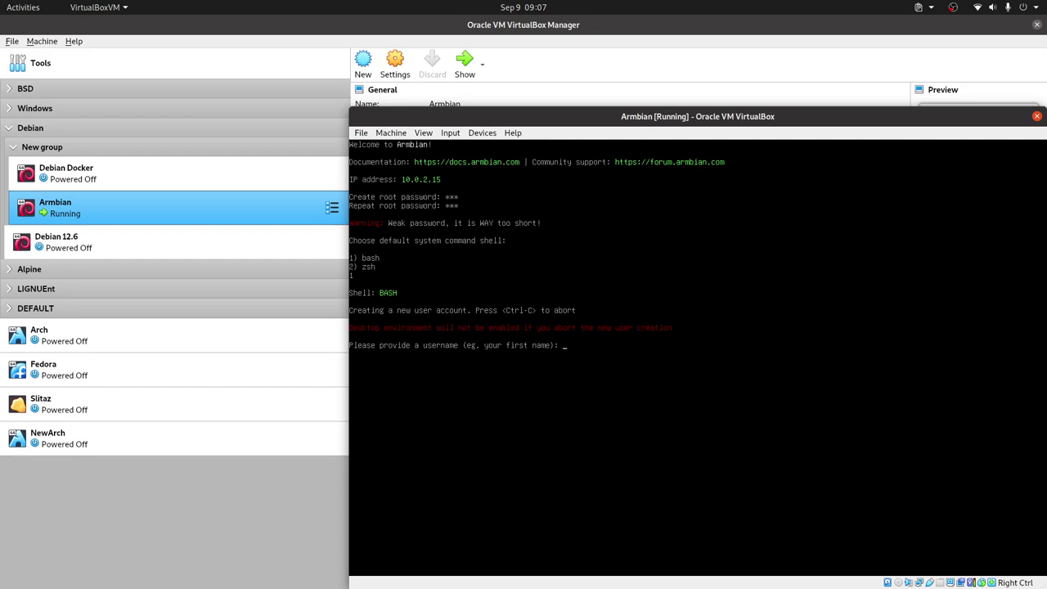
Create the user account LibreByte, entering and repeating its password.
text(LibreByte)
key(Return)
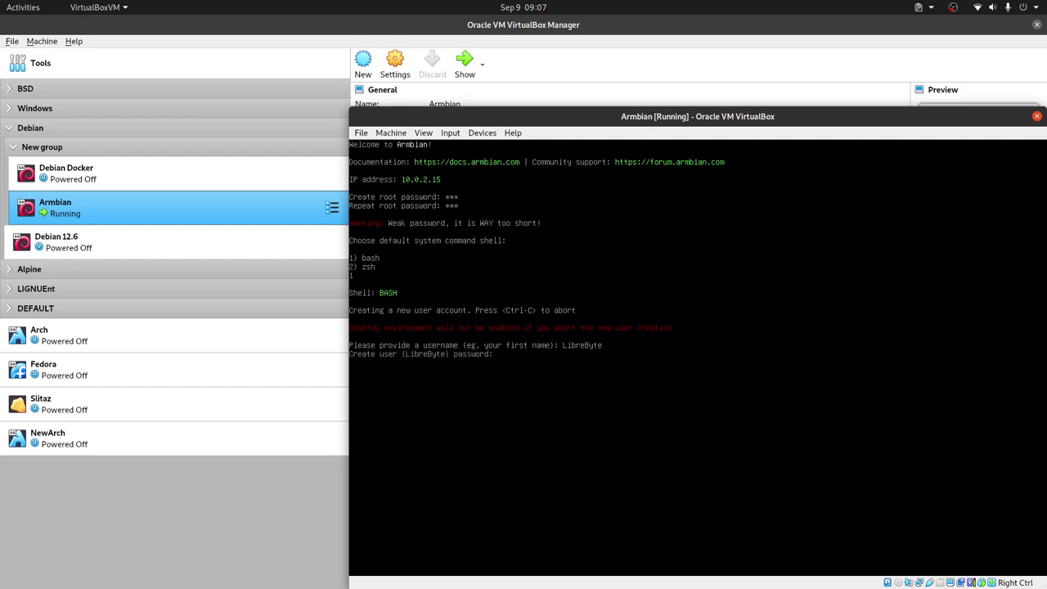
text(***)
key(Return)
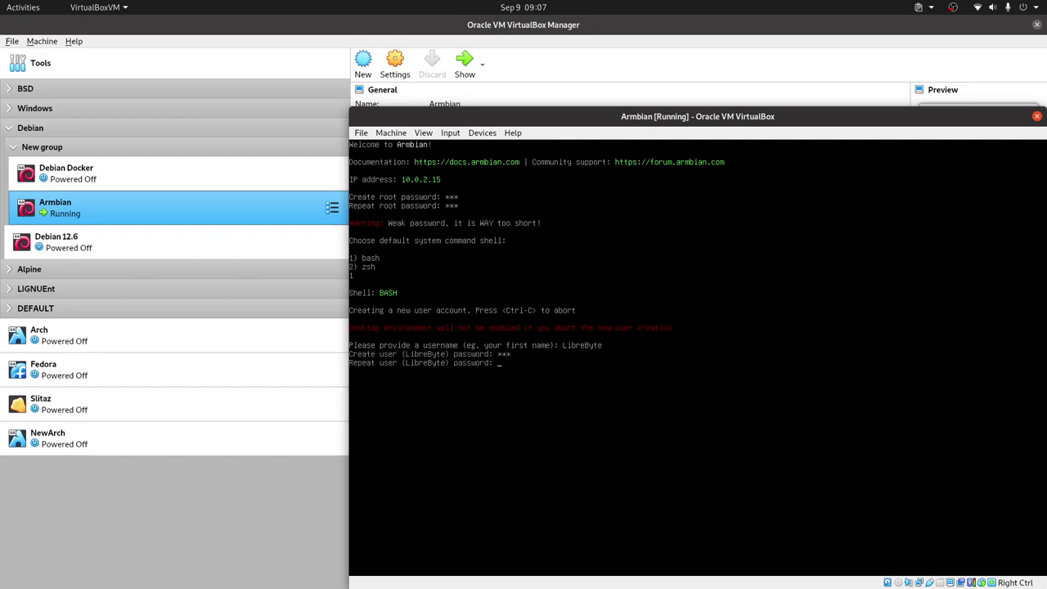
text(***)
key(Return)
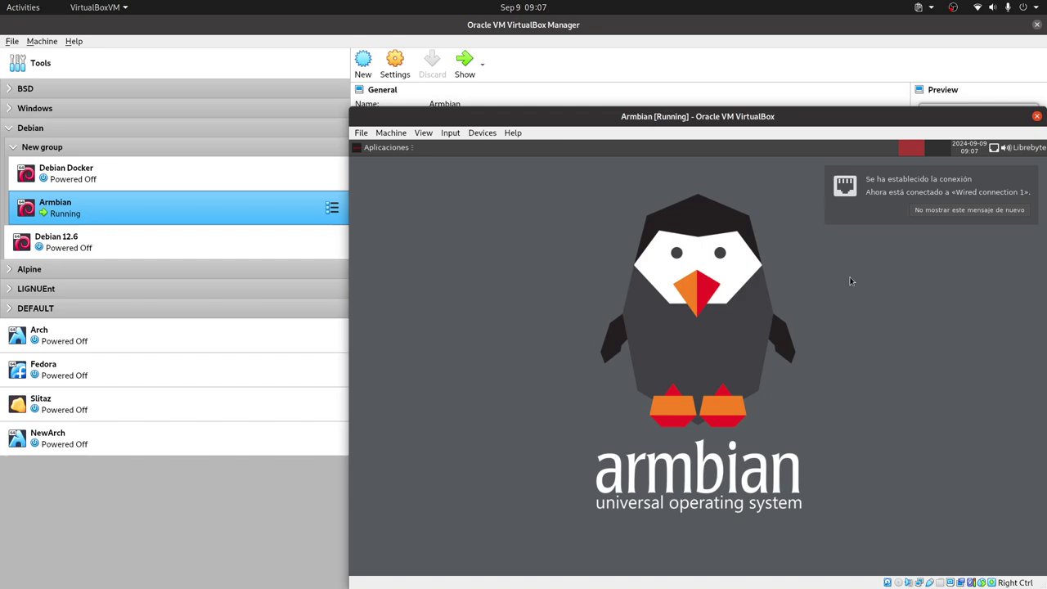
Look through the Configuración and Accesorios application categories on the Armbian desktop, and open a terminal emulator.
click(381, 147)
click(619, 229)
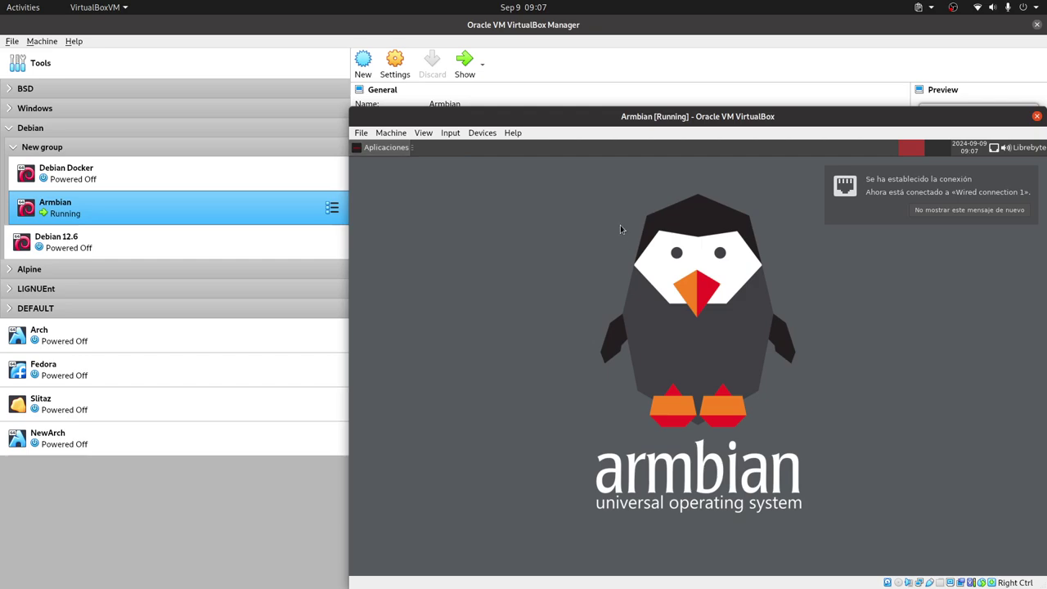
click(387, 148)
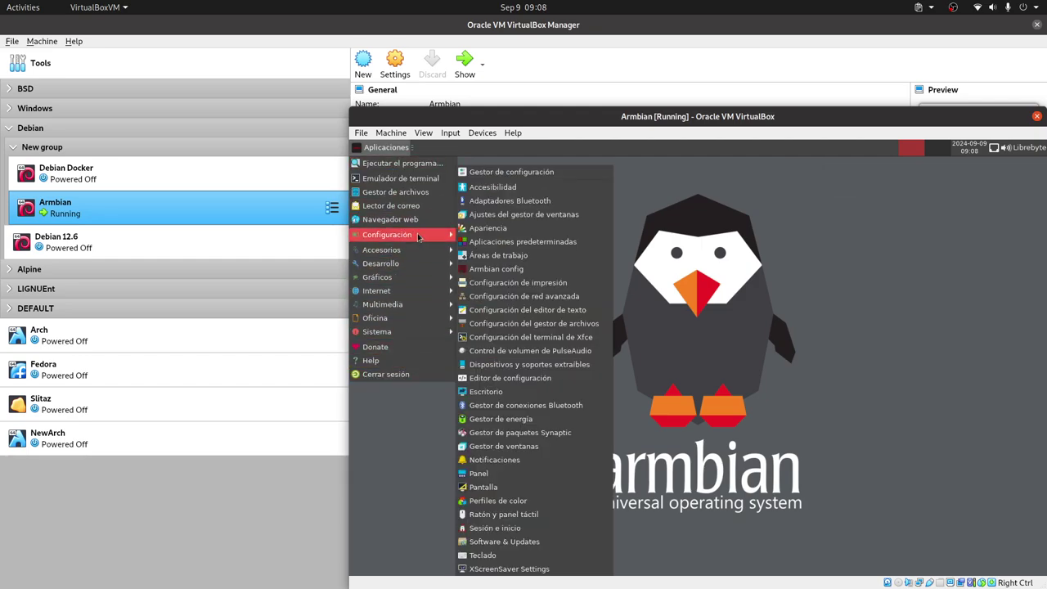
mouse_move(411, 256)
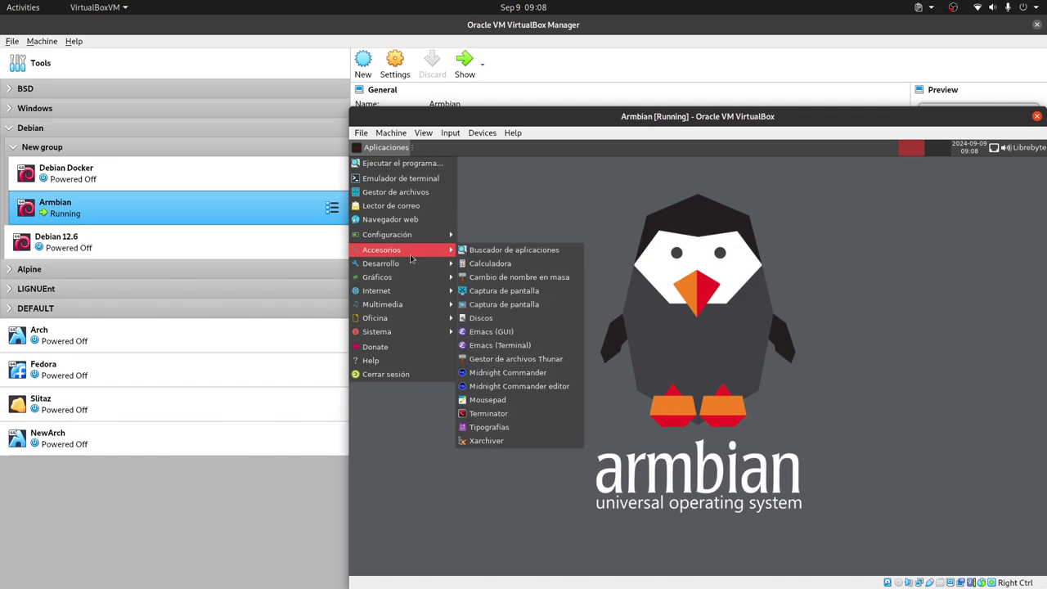
click(421, 180)
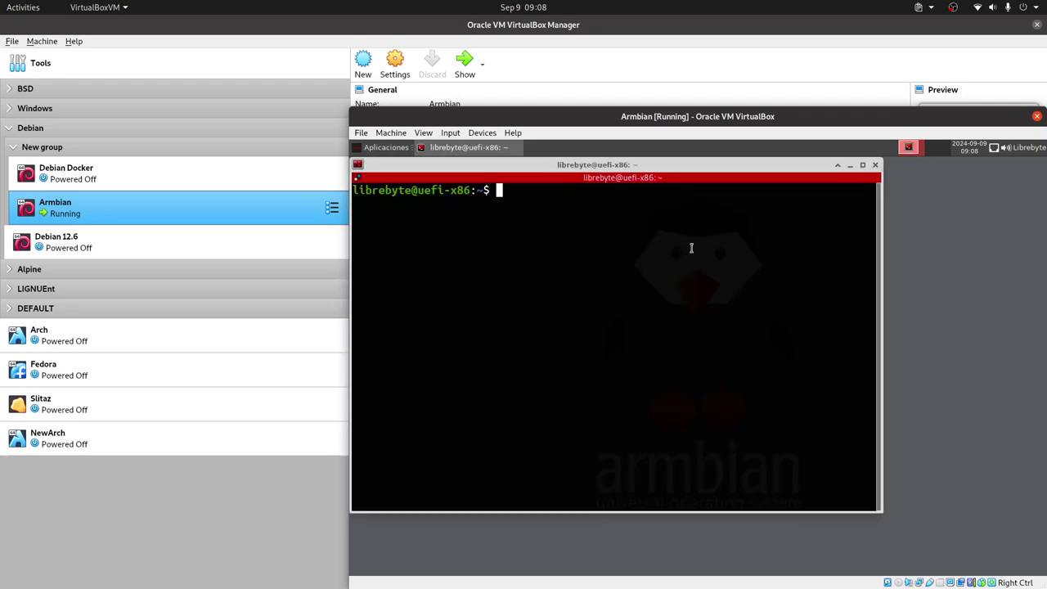
Run xfce4-about to review the system, Xfce and kernel versions, and close the information window.
text(xfc)
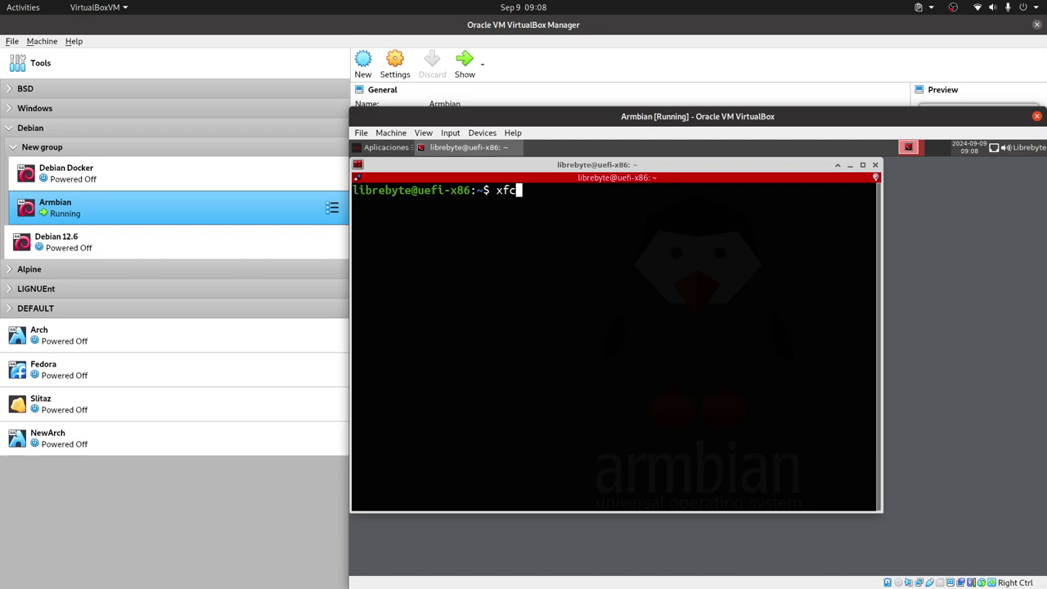
text(e4-a)
key(Tab)
key(Tab)
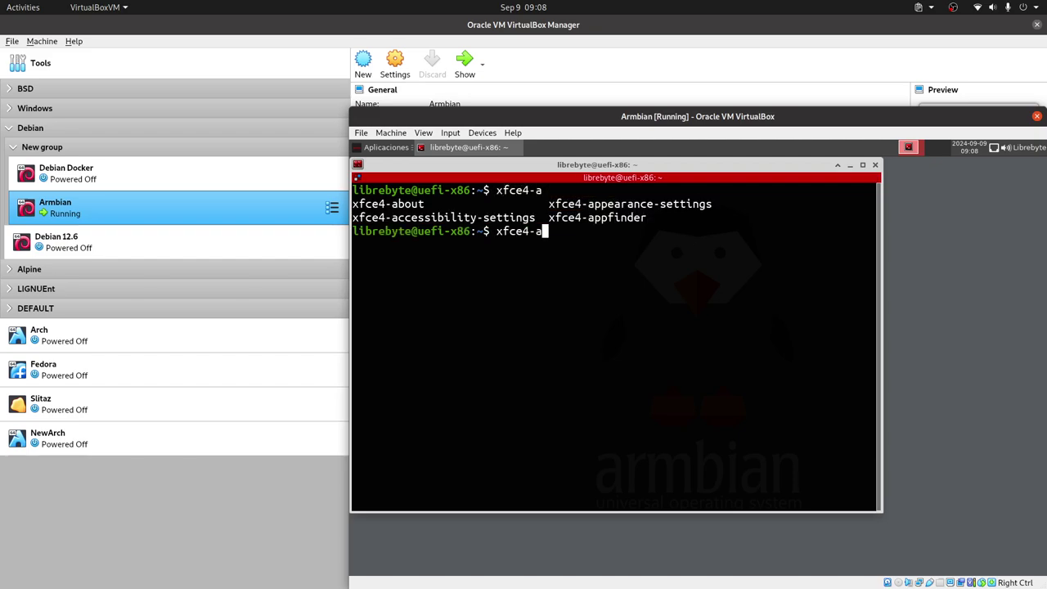
text(b)
key(Tab)
key(Return)
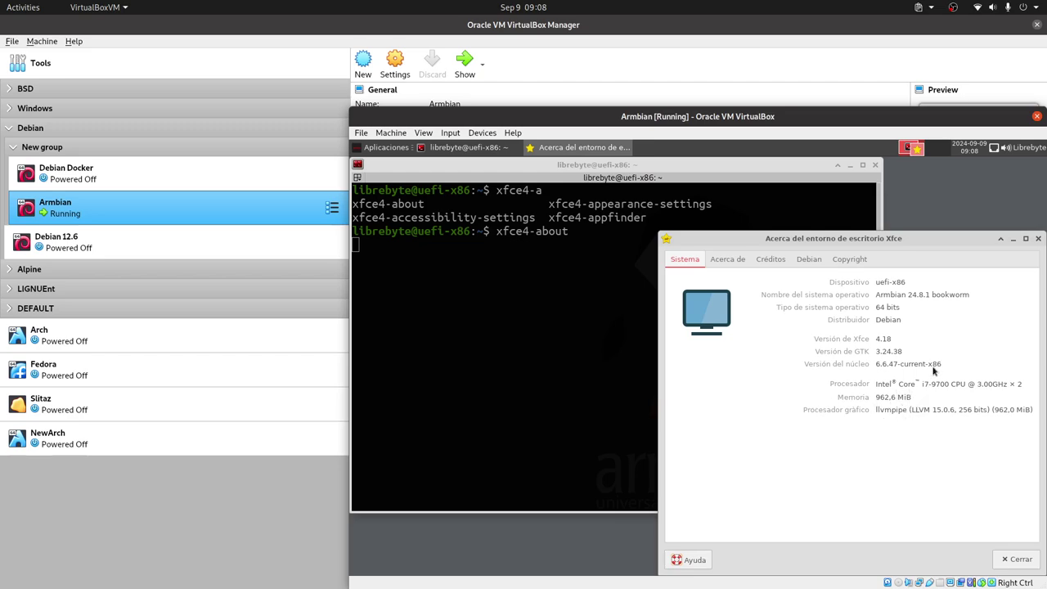
click(1017, 560)
Run top in the terminal and show per-core CPU usage and memory usage as bar graphs.
click(385, 147)
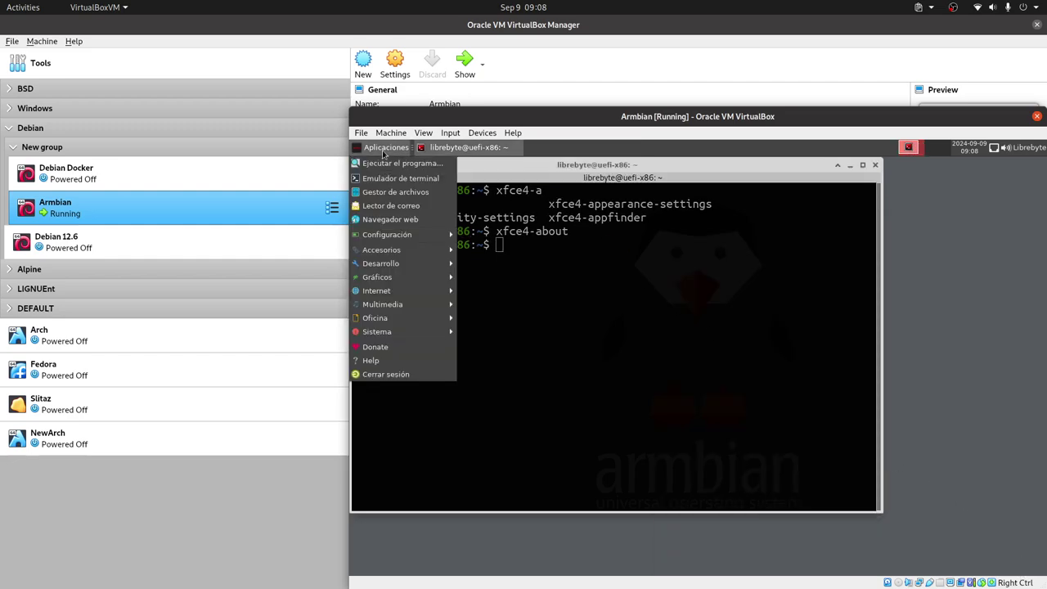
click(820, 235)
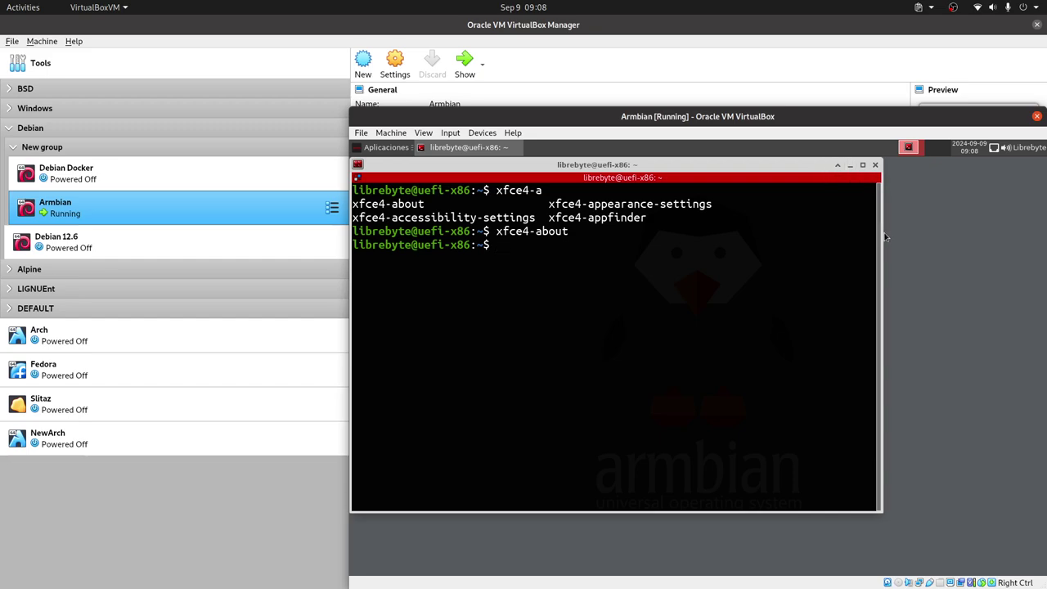
text(top)
key(Return)
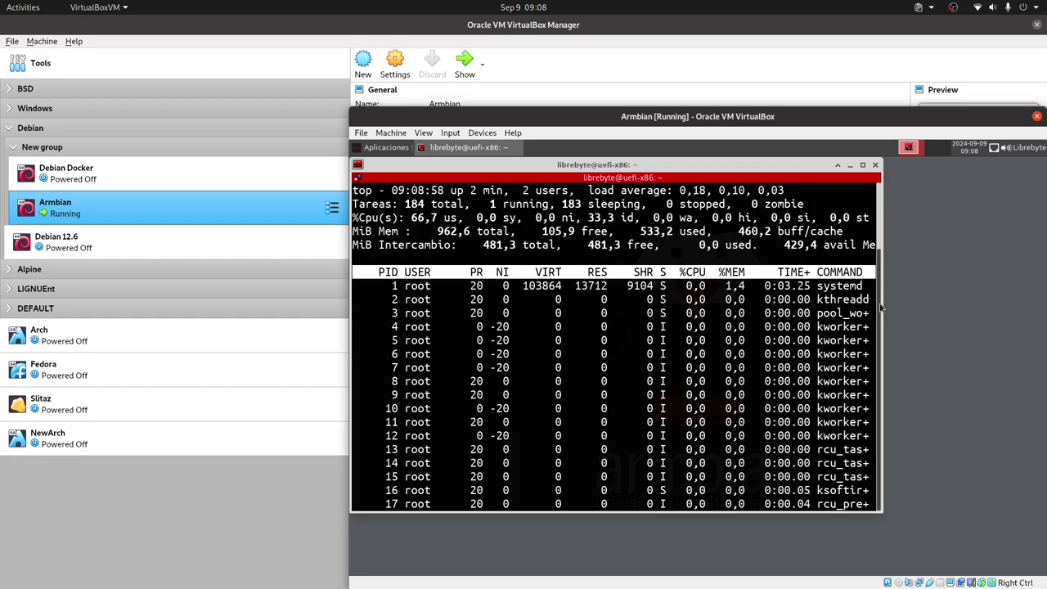
key(1)
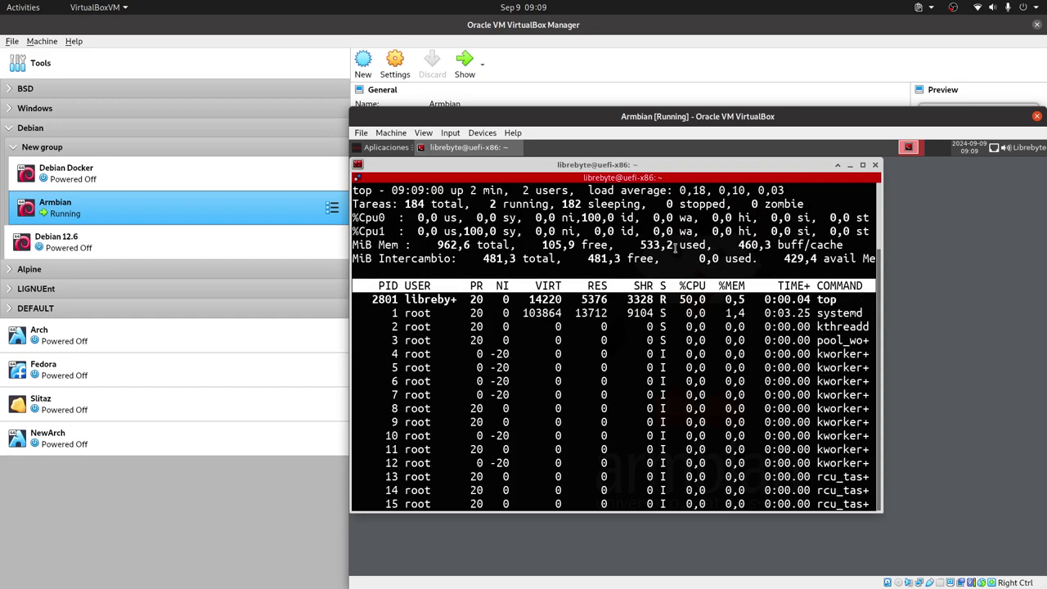
key(t)
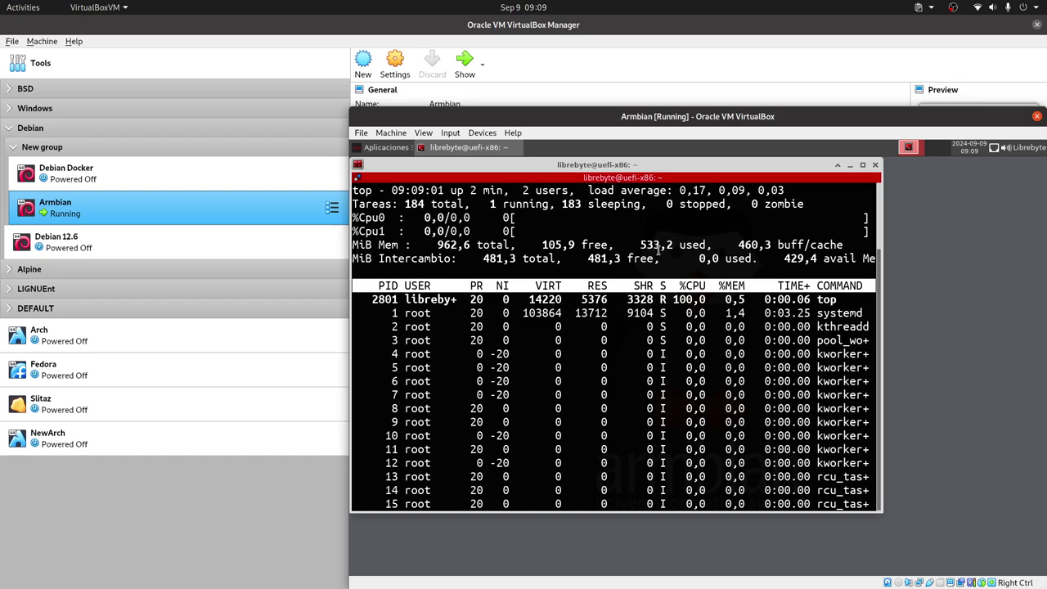
key(m)
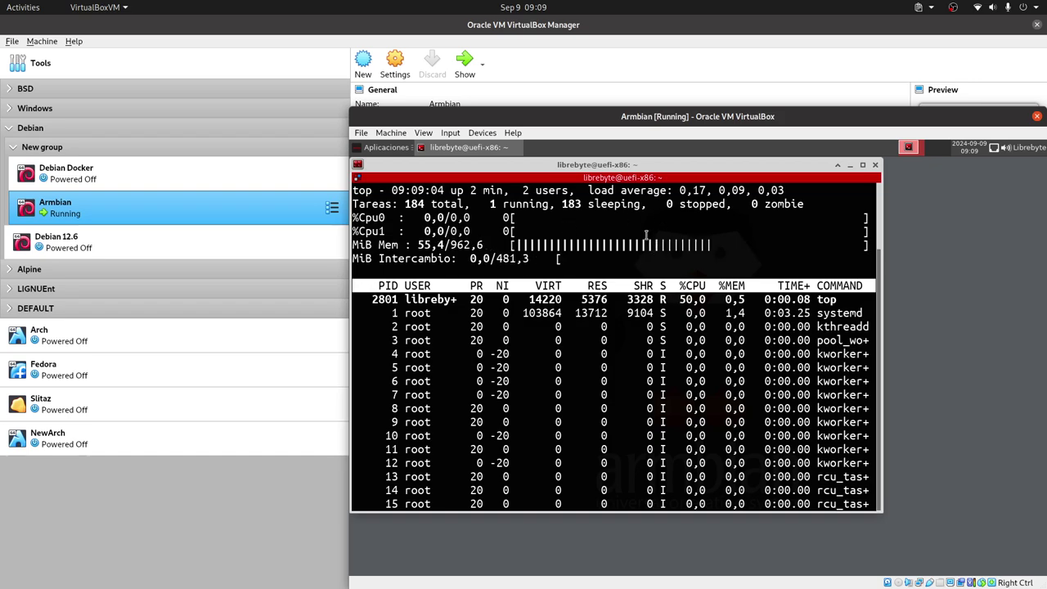
Switch the memory graph in top to solid blocks and hide the task and CPU summary.
key(m)
key(1)
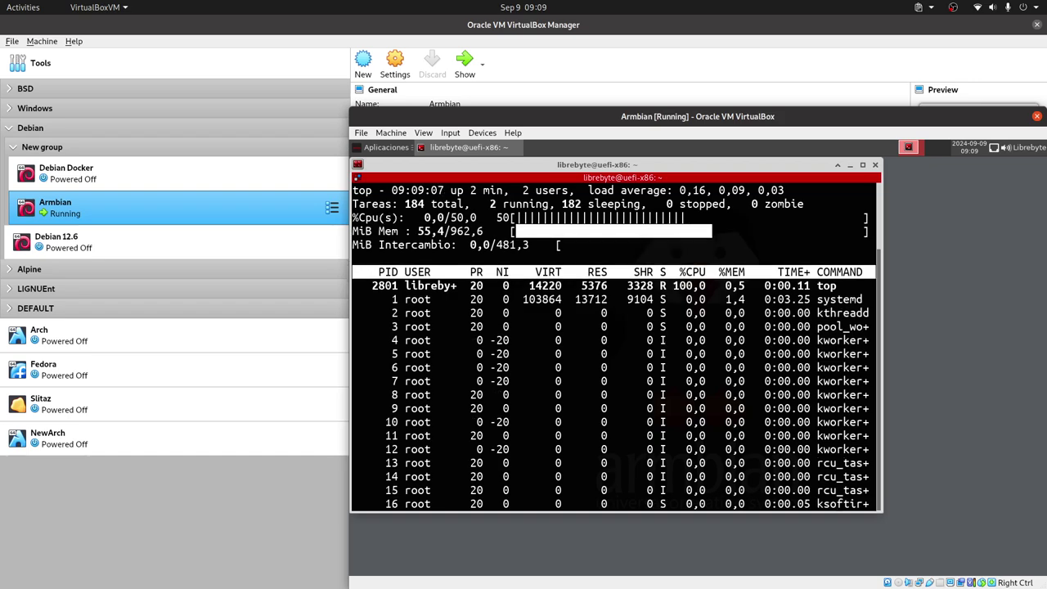
key(1)
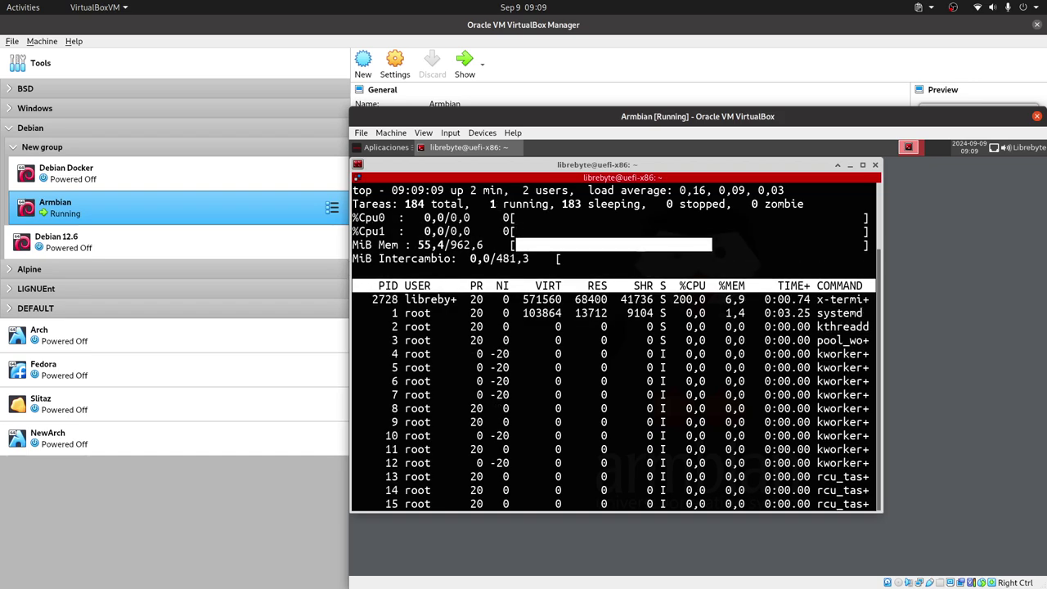
key(t)
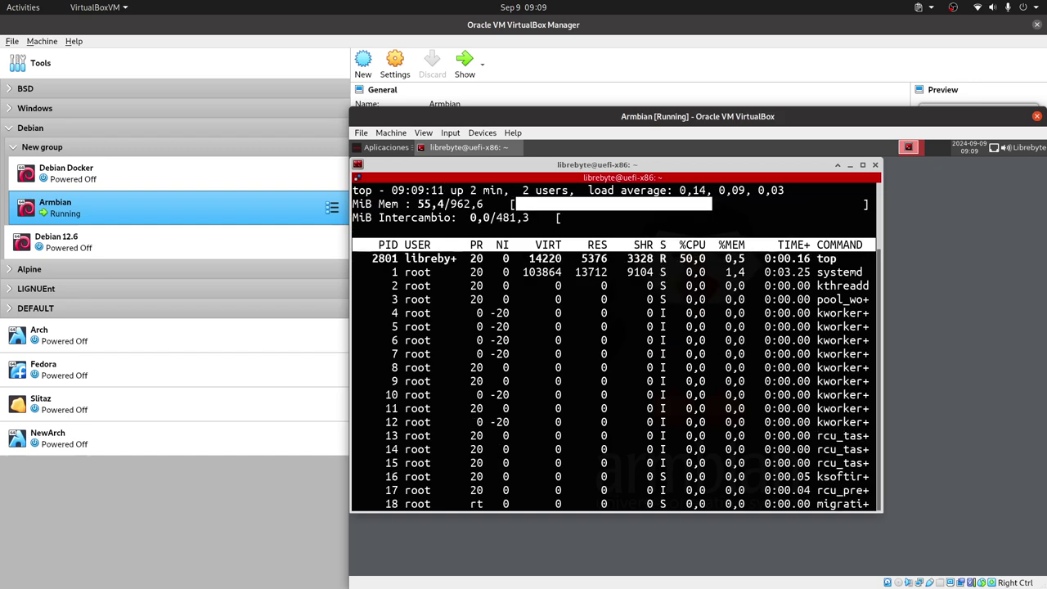
Restore the task summary and per-core CPU bar graphs in top, and narrow the terminal window.
key(t)
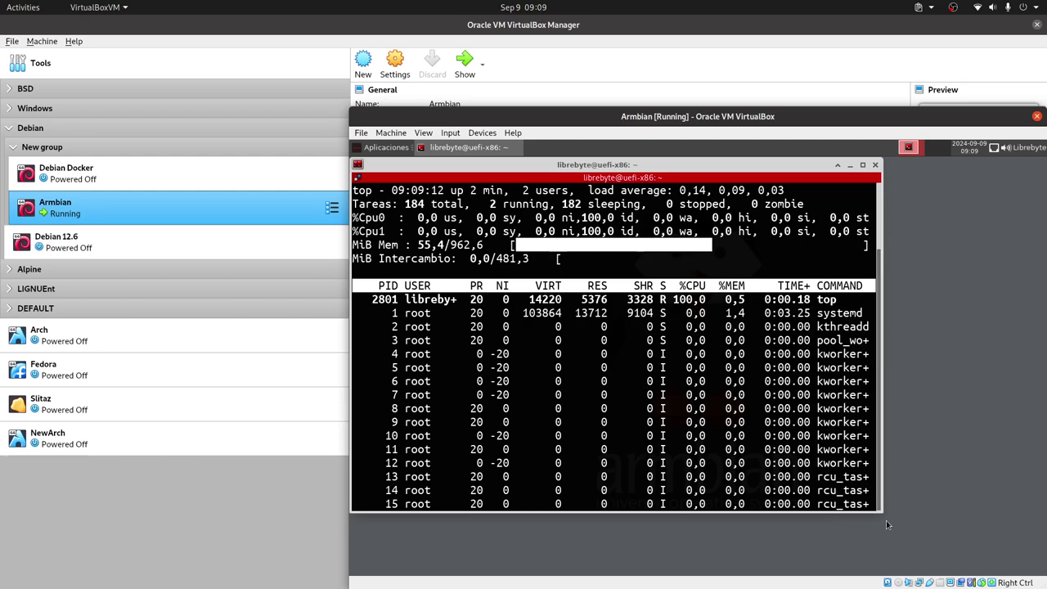
drag(880, 508, 723, 508)
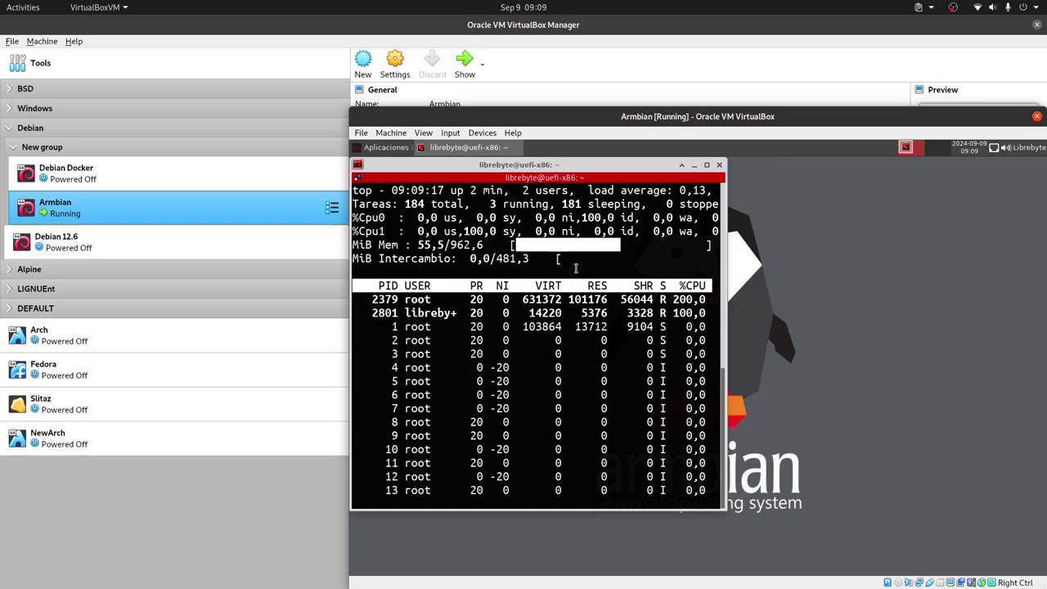
key(t)
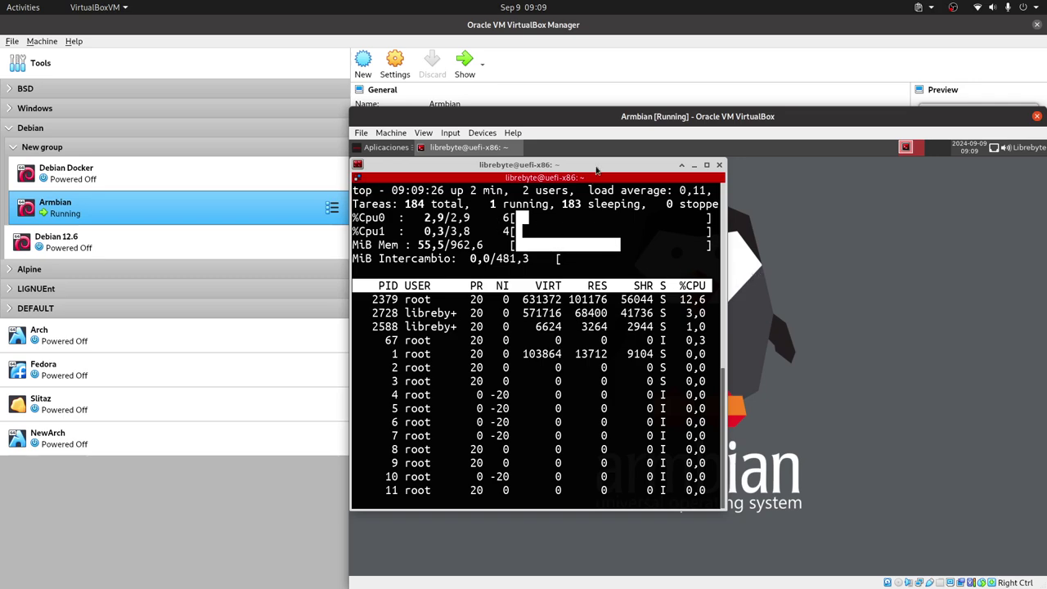
Move the terminal running top to the right side of the Armbian desktop and examine its memory usage.
drag(598, 170, 880, 170)
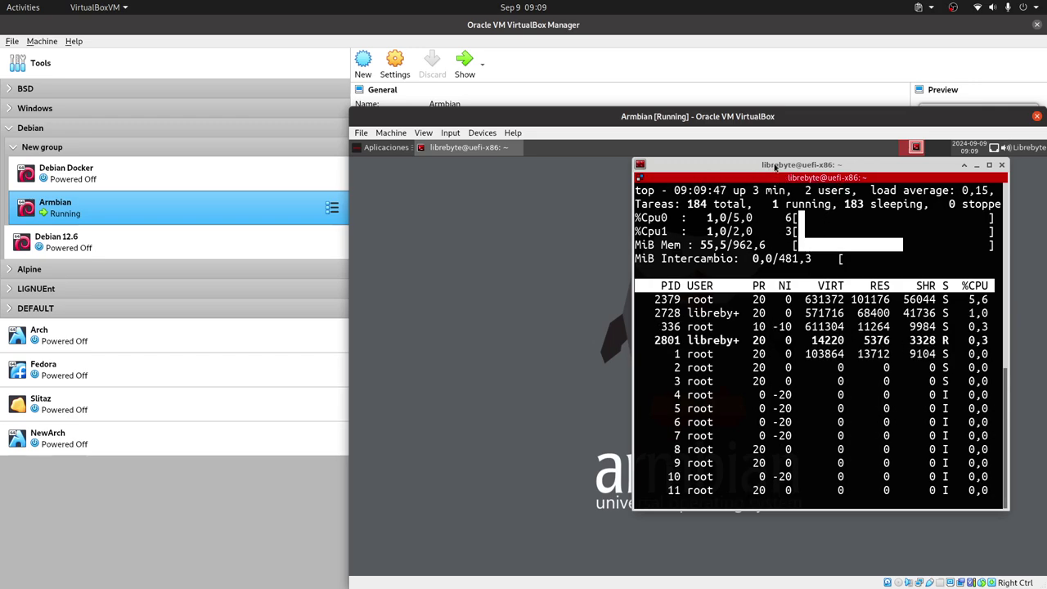
drag(810, 164, 836, 165)
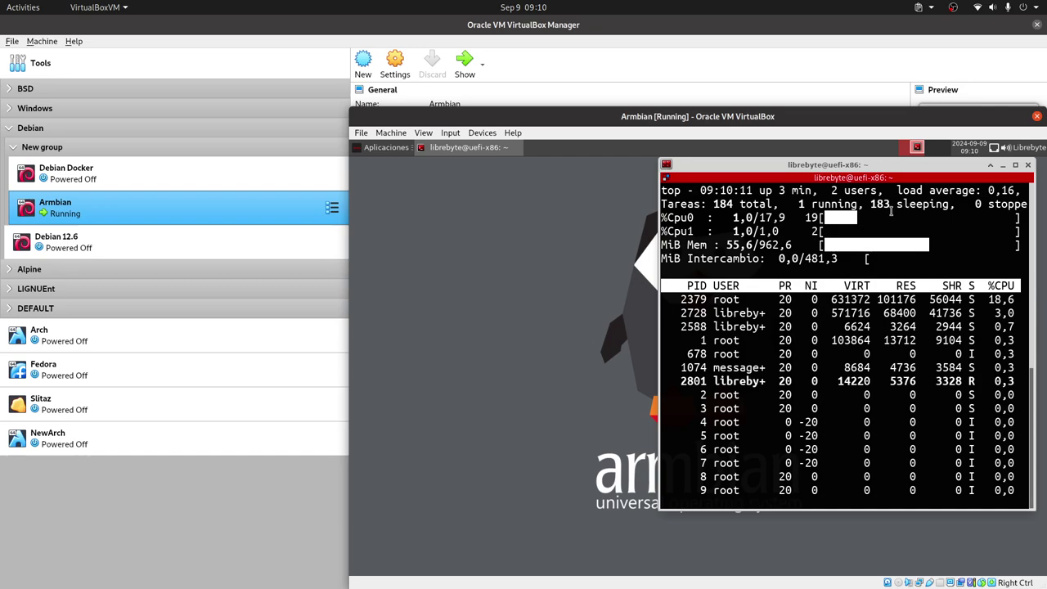
double_click(777, 246)
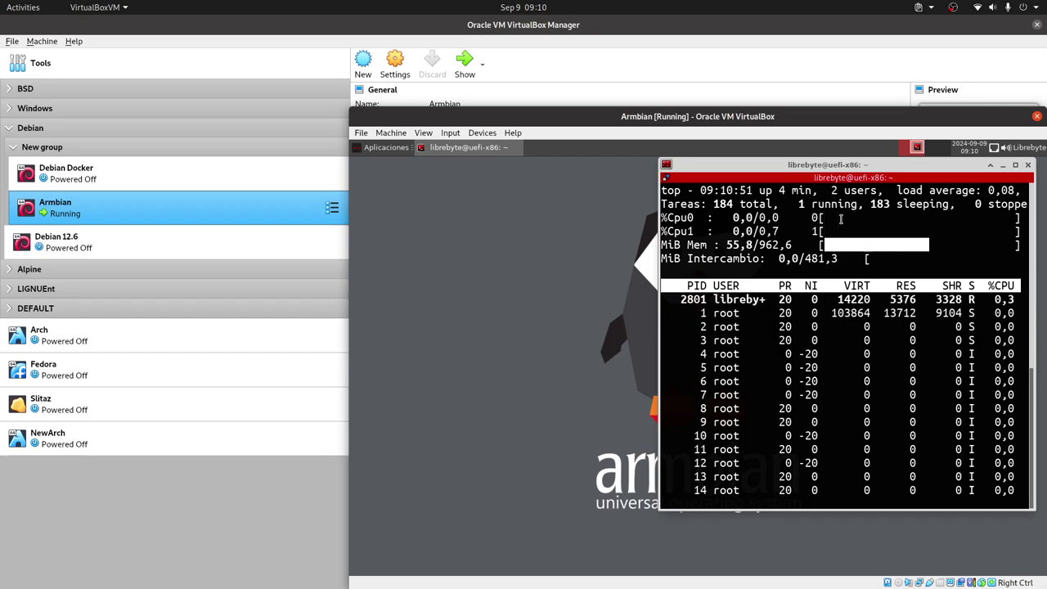
Open Gestor de tareas from the Sistema application category to check CPU and memory usage.
click(389, 148)
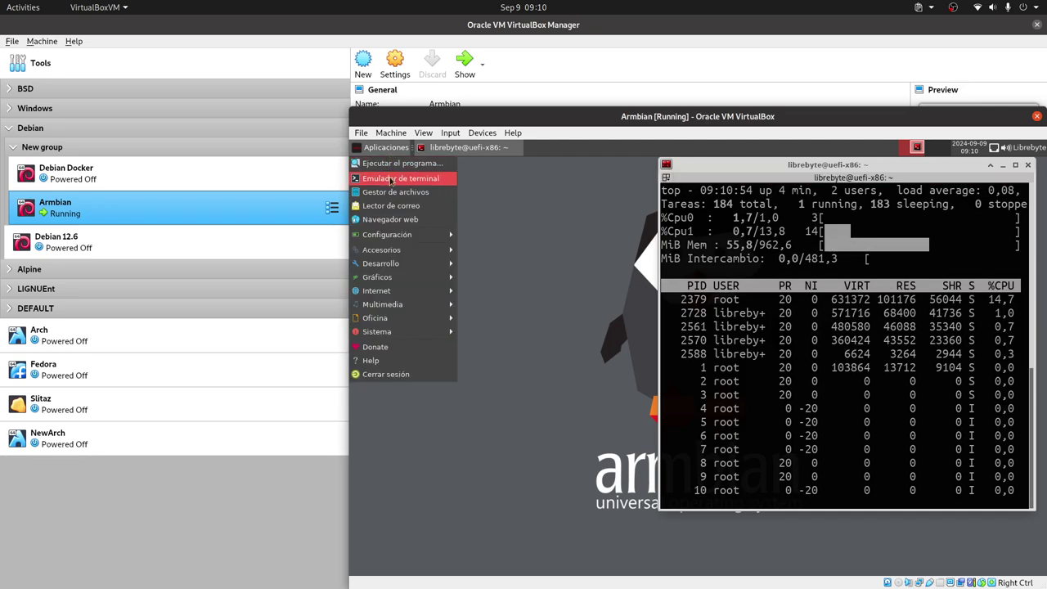
mouse_move(404, 243)
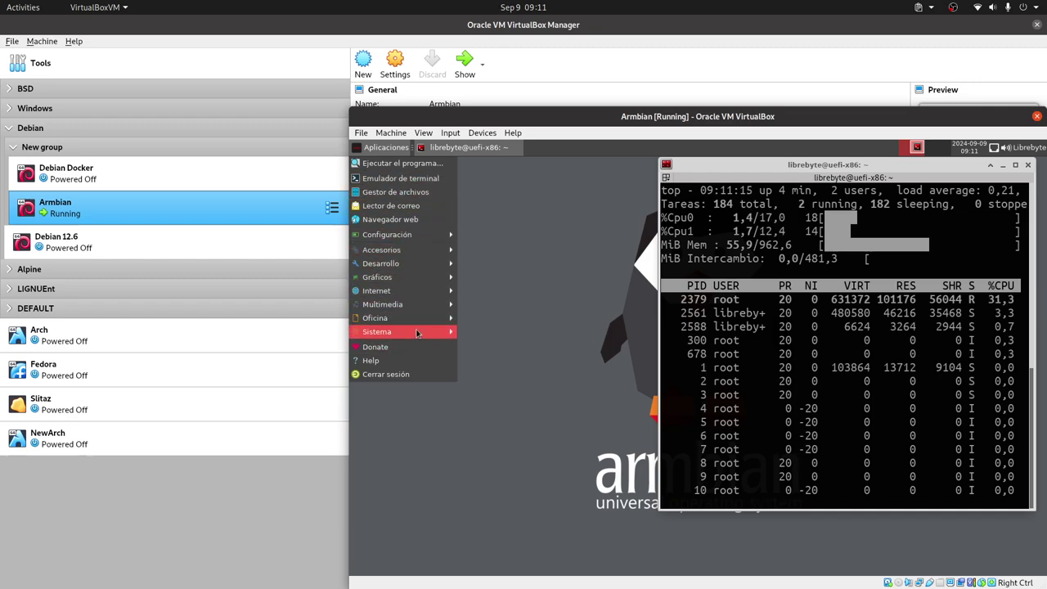
mouse_move(417, 332)
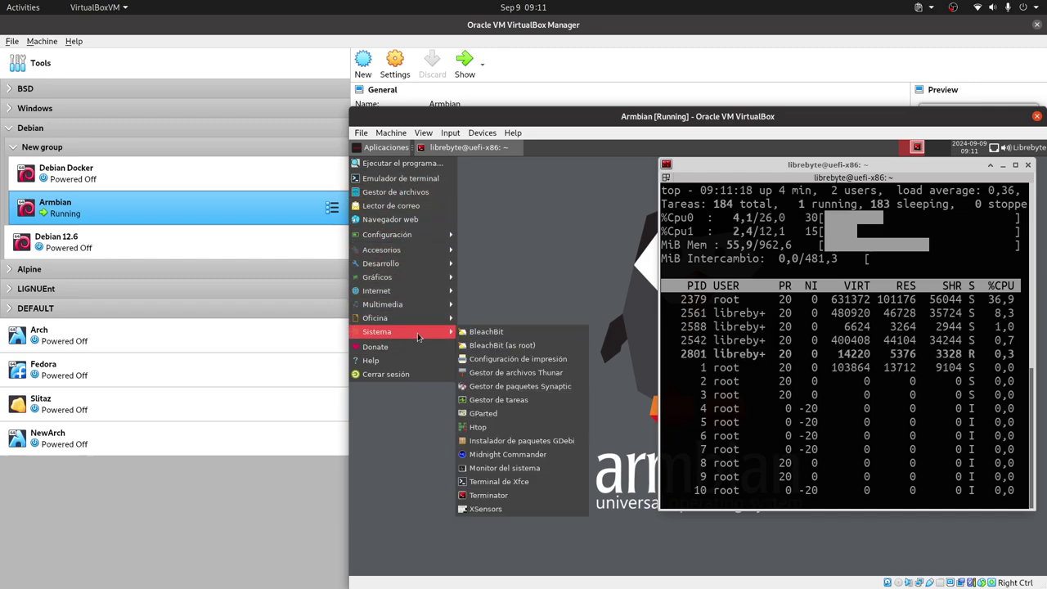
click(528, 400)
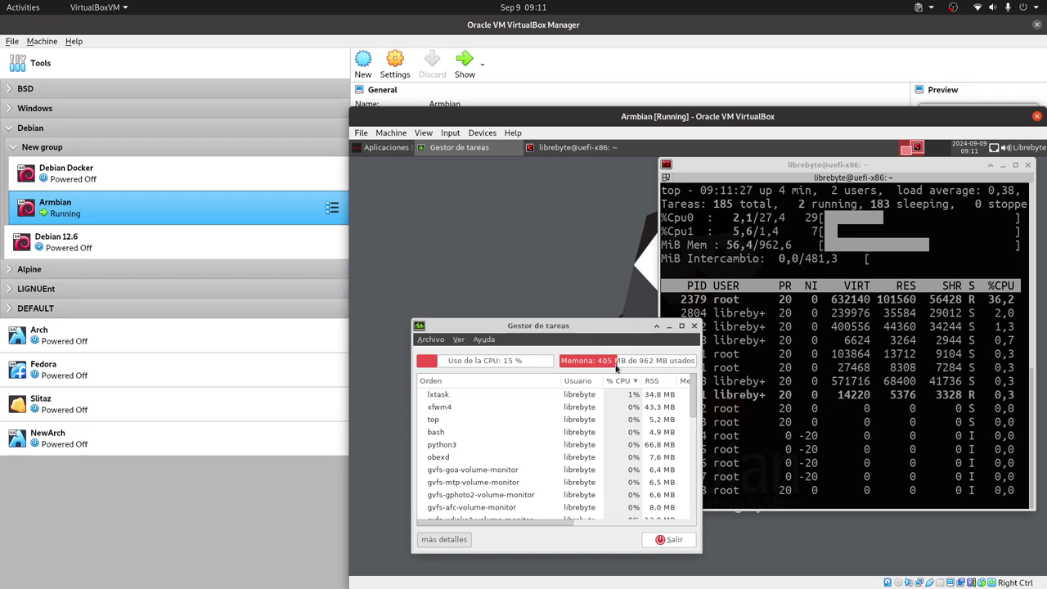
Place the Gestor de tareas window over the lower part of the terminal and set it to Siempre encima.
drag(637, 326, 596, 314)
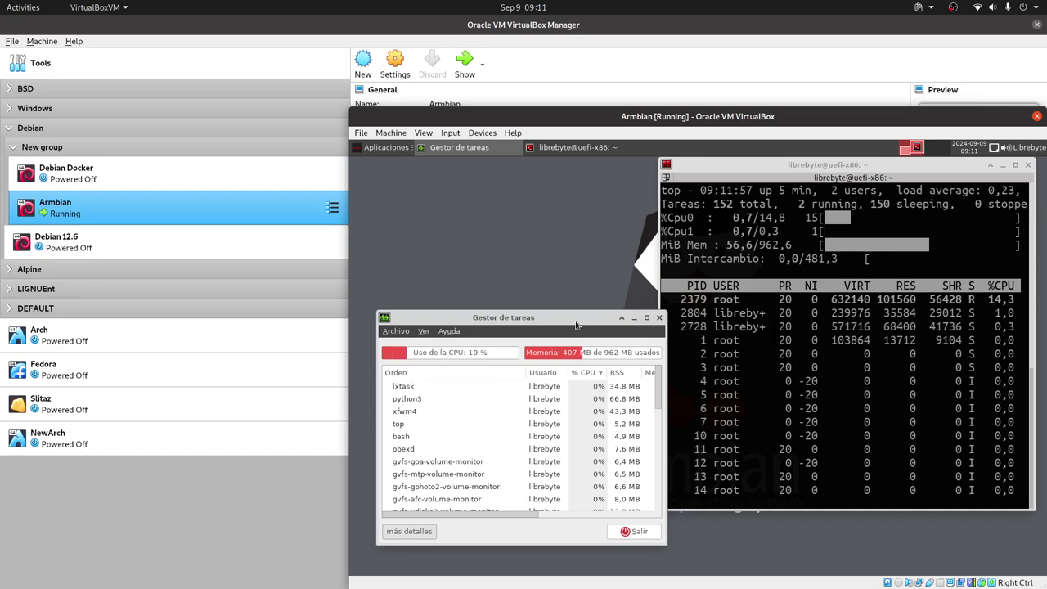
drag(577, 323, 900, 350)
right_click(895, 352)
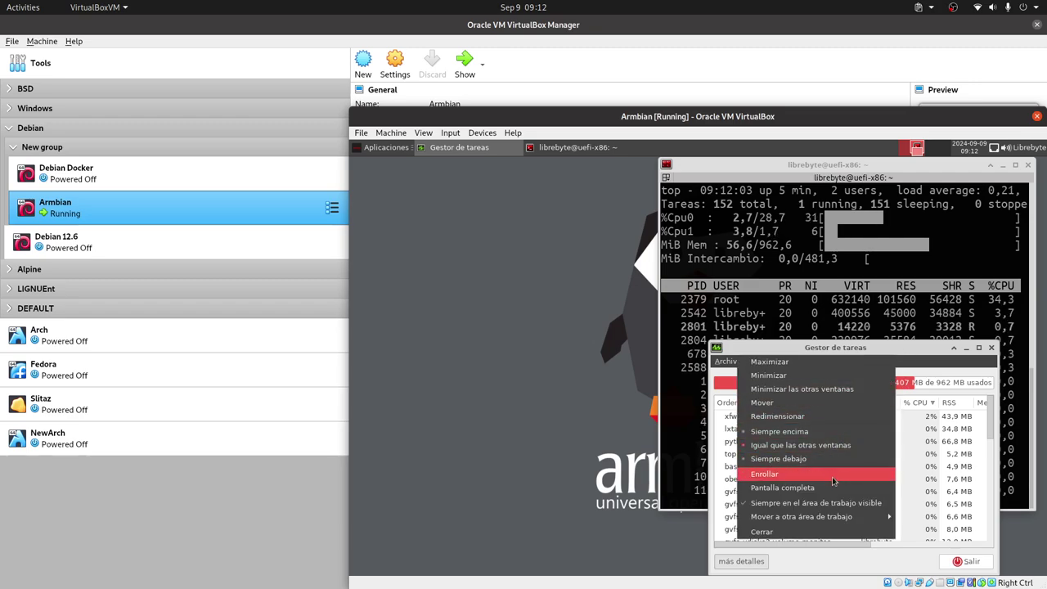
click(821, 431)
Look through the installed programs in the Internet, Gráficos, Multimedia and Sistema application categories.
click(359, 149)
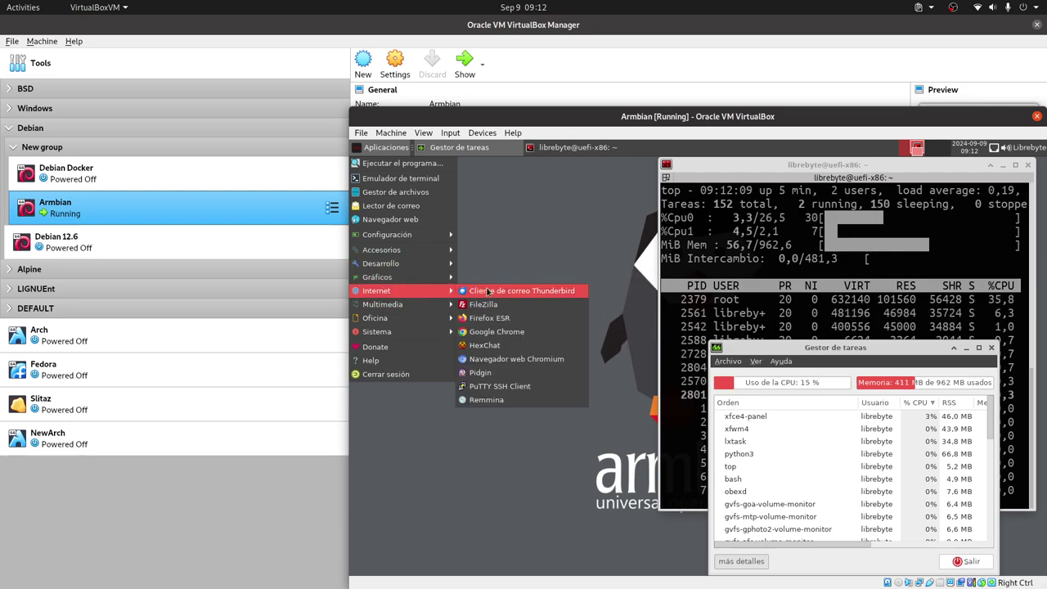
mouse_move(402, 268)
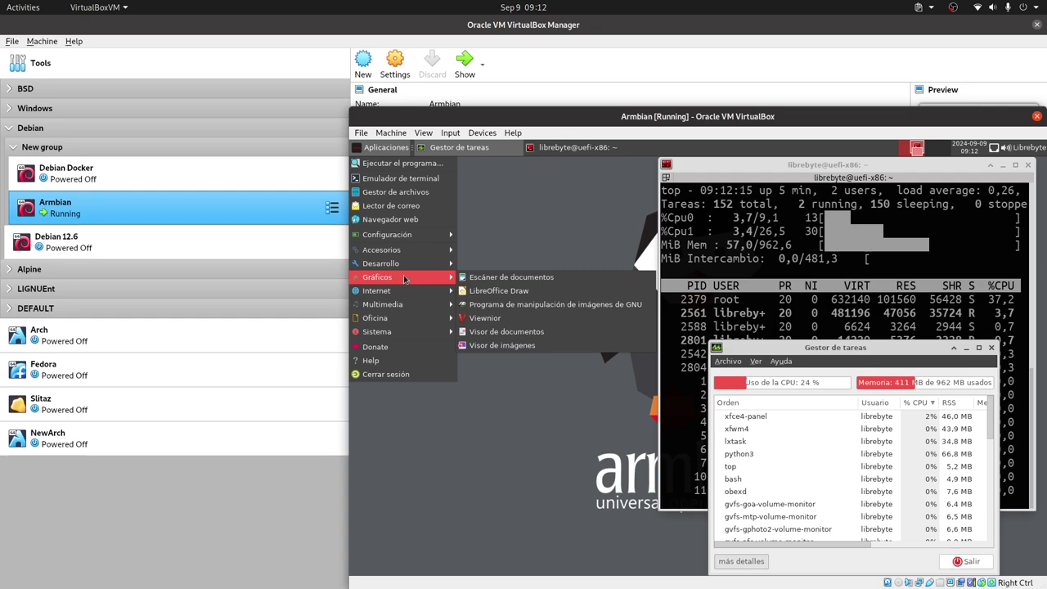
mouse_move(428, 302)
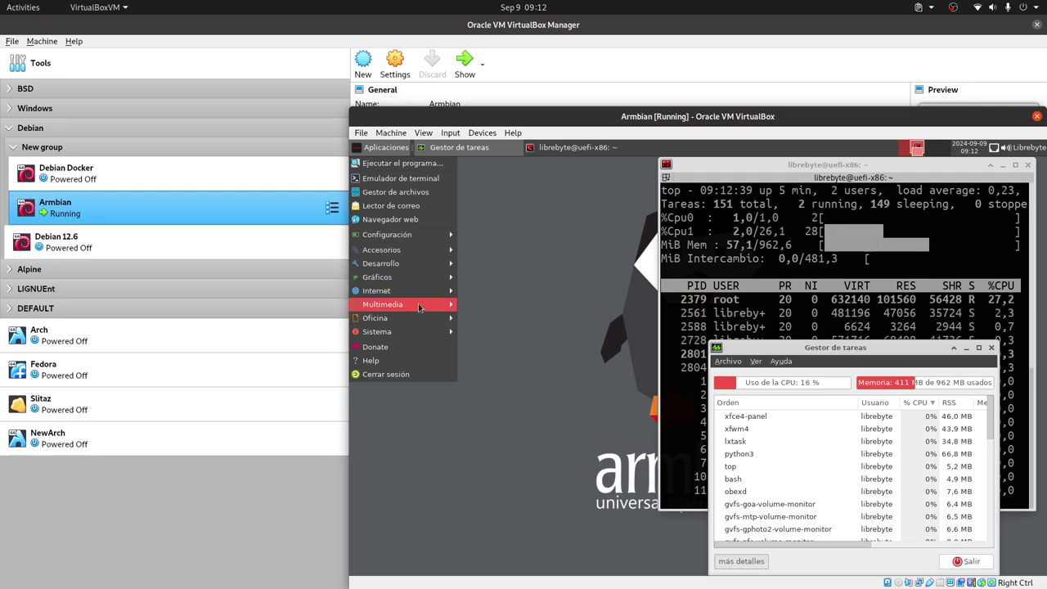
mouse_move(421, 307)
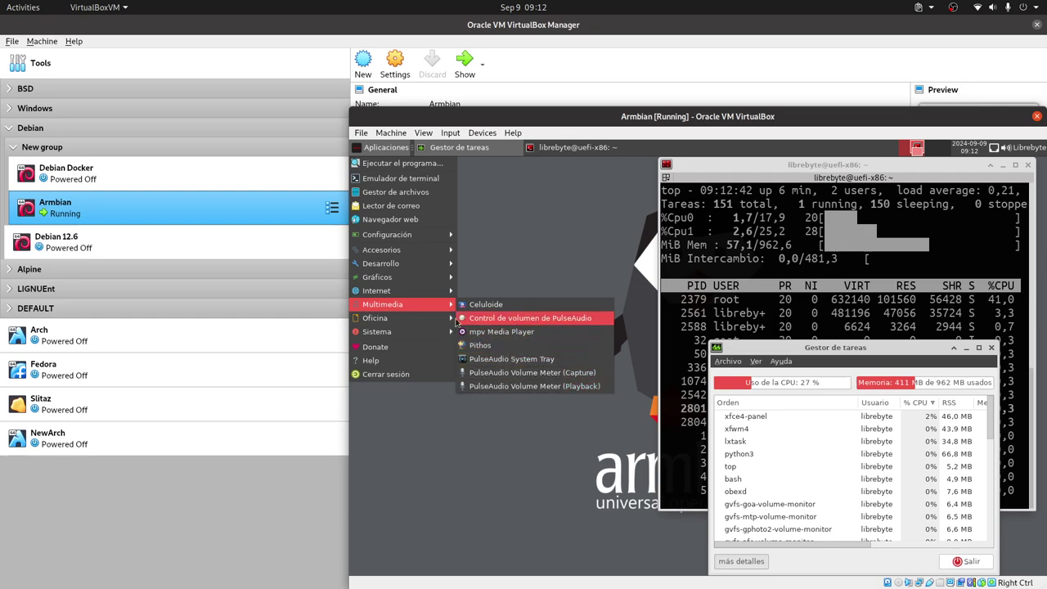
mouse_move(440, 324)
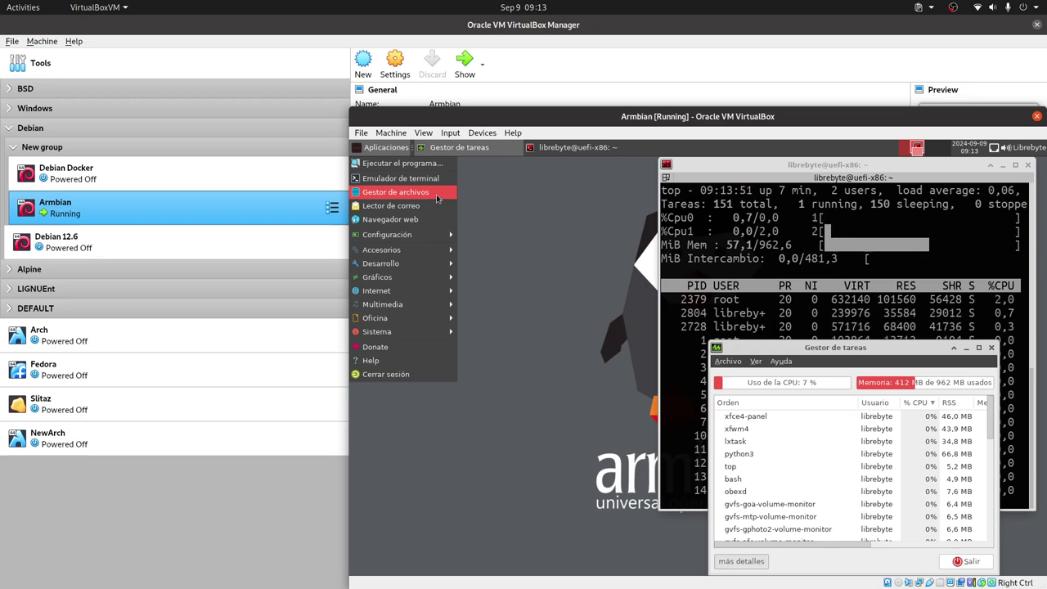
mouse_move(444, 244)
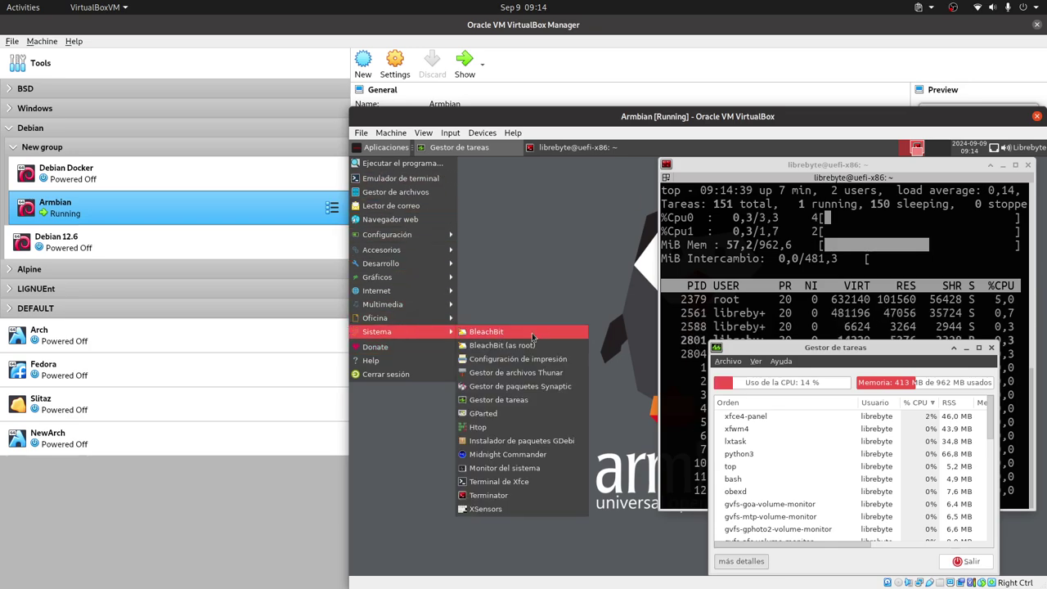
Close the application list and move the Gestor de tareas window off the terminal to the free desktop area beside it.
click(858, 353)
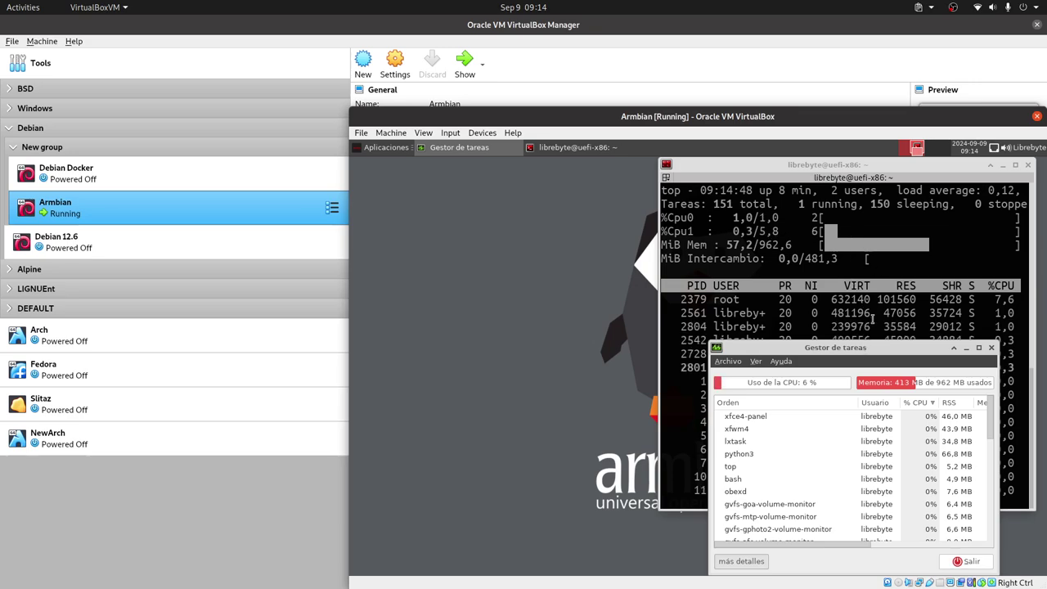
drag(879, 351, 542, 311)
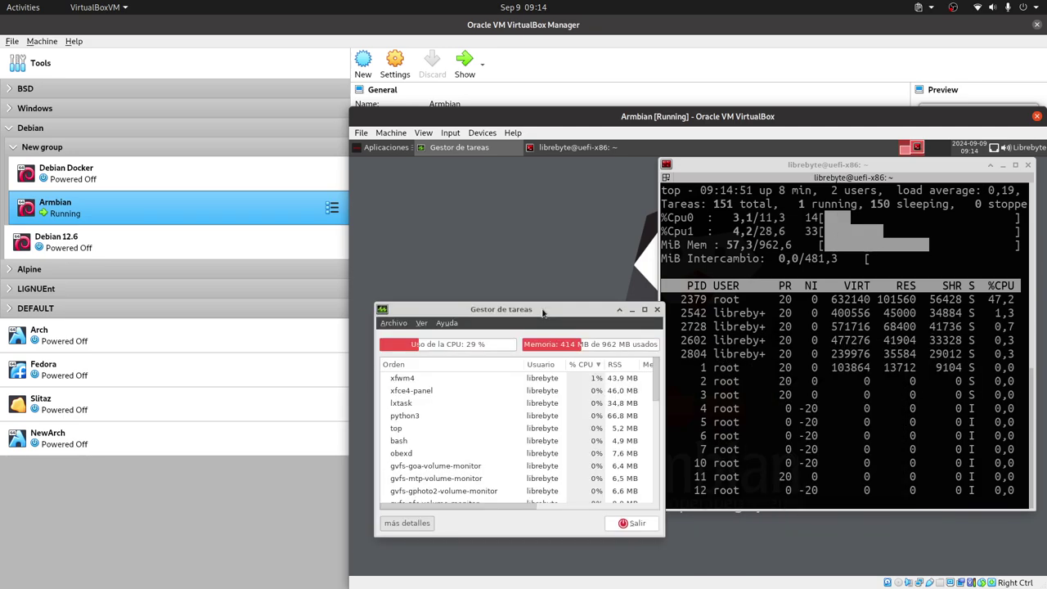